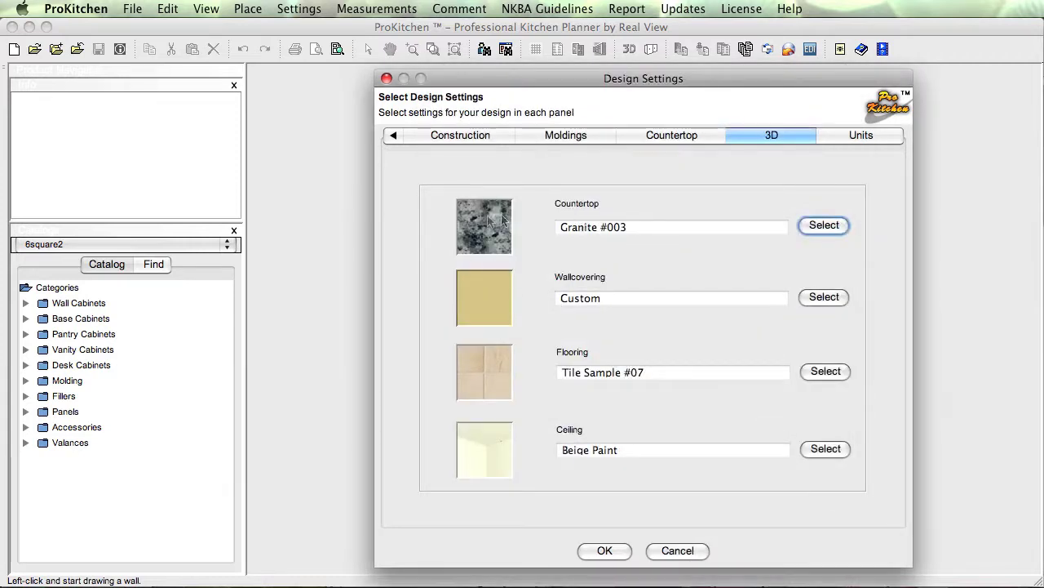
Set the countertop finish to Hardwood Sample #03 from the Flooring category's Hardwood collection
{"action": "left_click", "coordinate": [840, 225]}
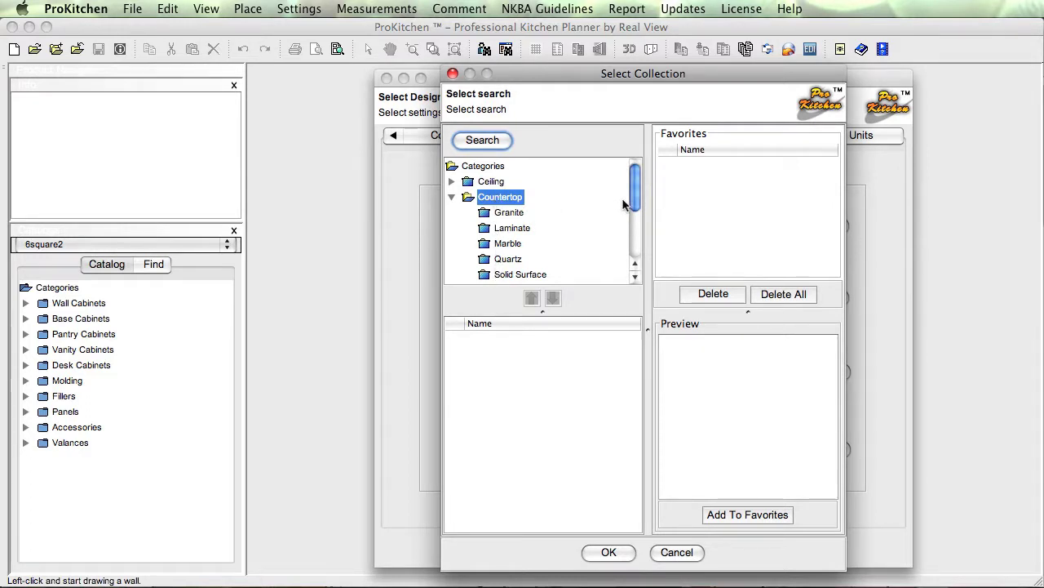
{"action": "left_click_drag", "start_coordinate": [630, 203], "coordinate": [634, 245]}
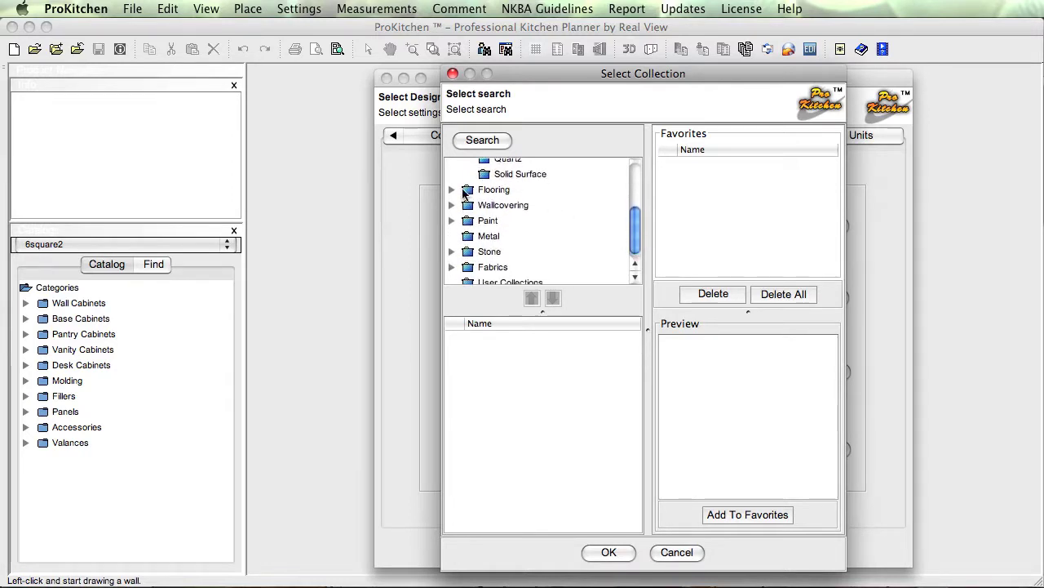
{"action": "left_click", "coordinate": [453, 190]}
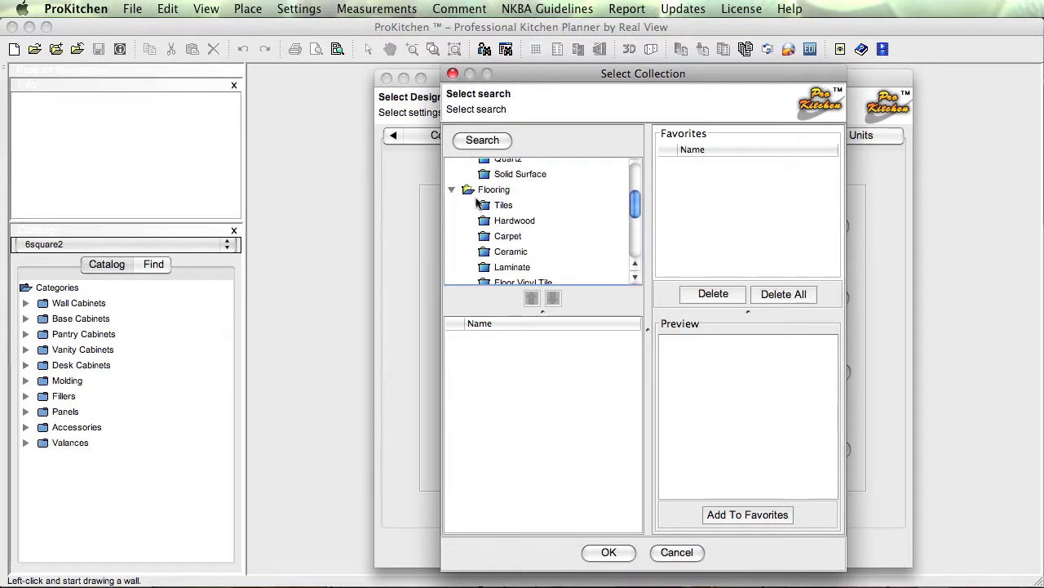
{"action": "left_click", "coordinate": [501, 222]}
{"action": "left_click", "coordinate": [497, 379]}
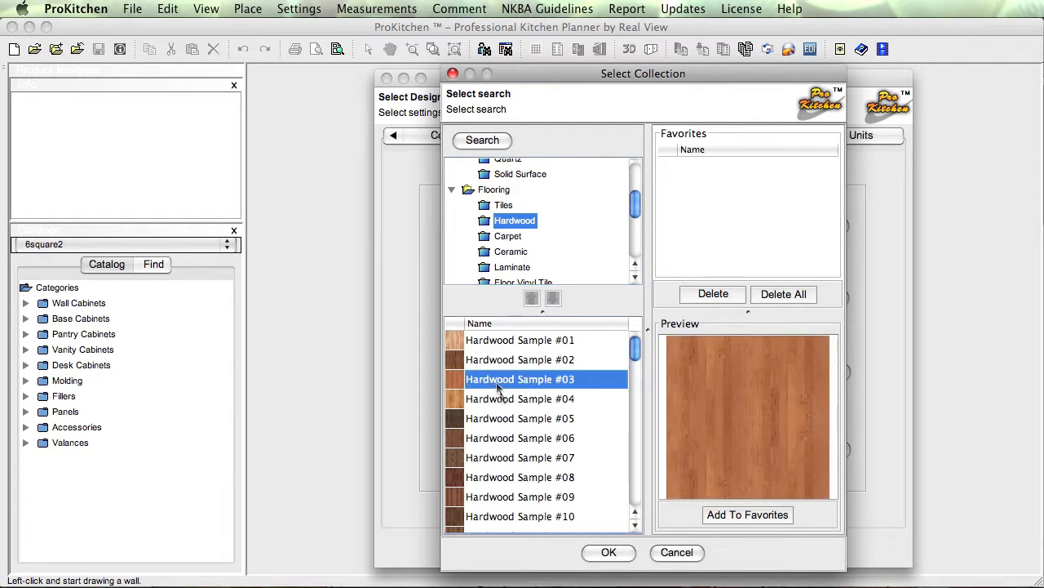
{"action": "left_click", "coordinate": [609, 553]}
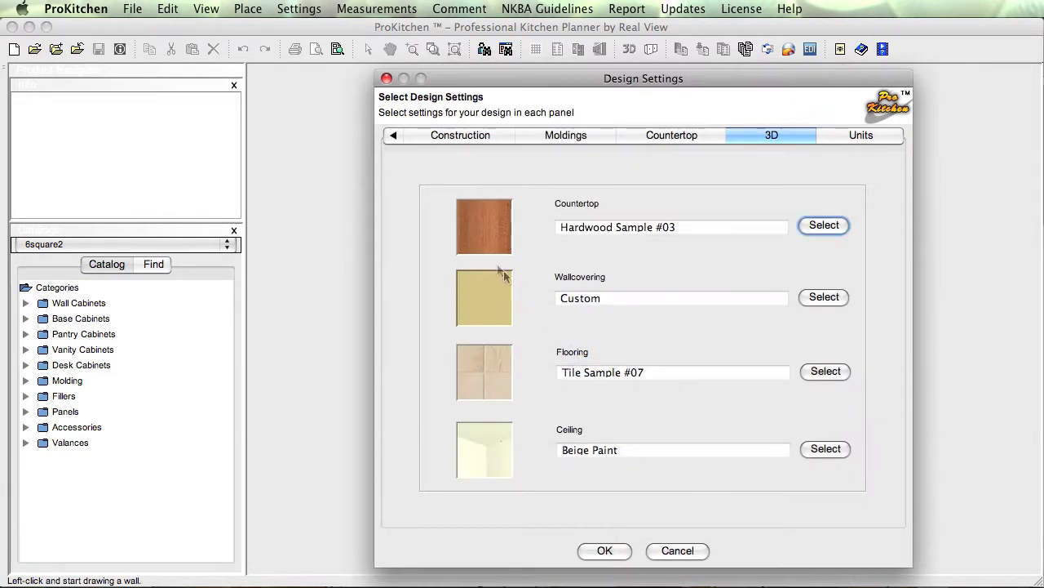
Set the countertop finish back to Granite #003 from the Countertop category's Granite collection
{"action": "left_click", "coordinate": [837, 226]}
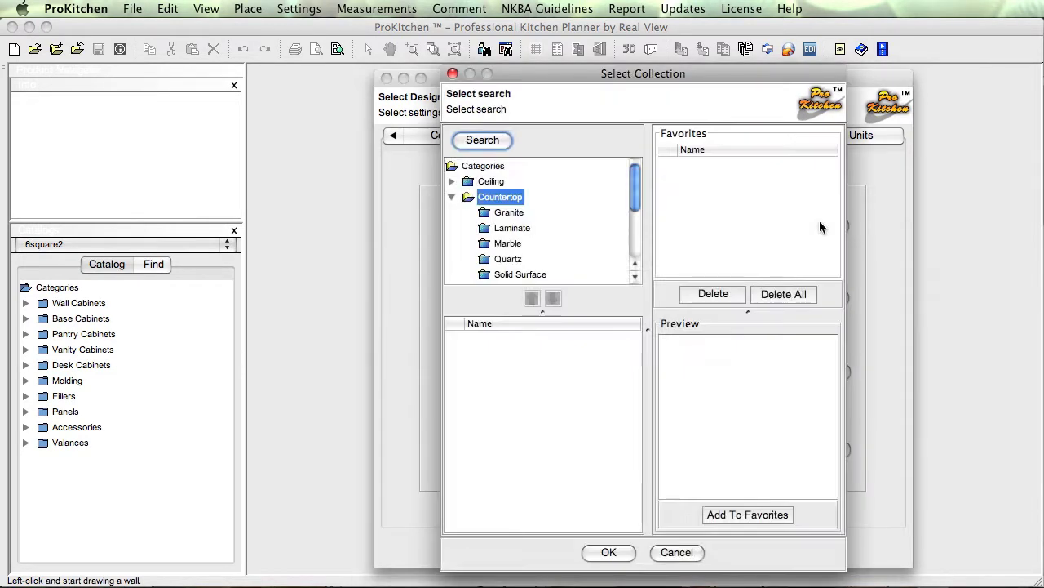
{"action": "left_click", "coordinate": [483, 215]}
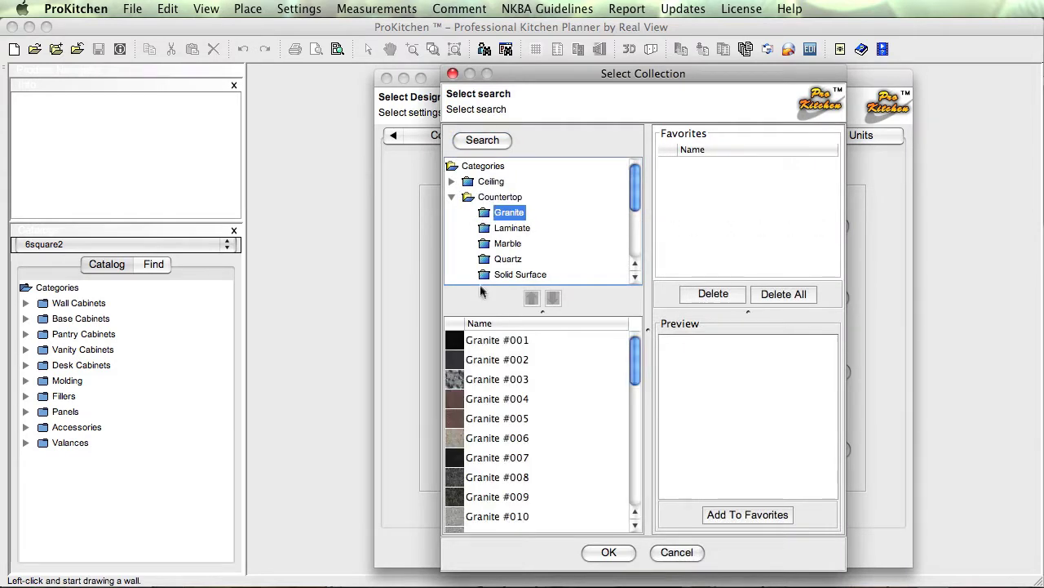
{"action": "left_click", "coordinate": [485, 381]}
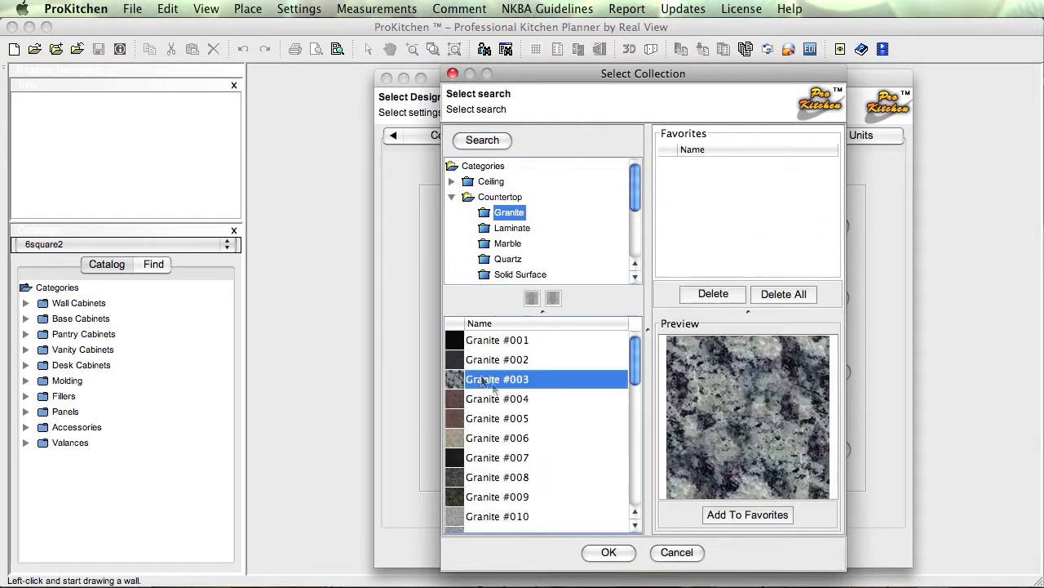
{"action": "left_click", "coordinate": [610, 552]}
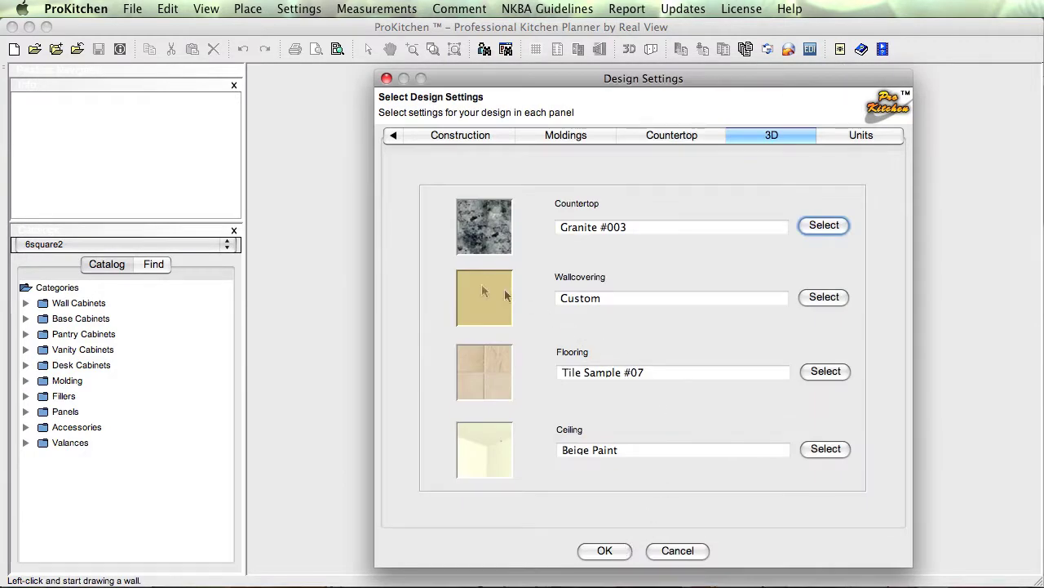
Start choosing a wallcovering and preview Metal samples #006, #005, #008, #003 and #002
{"action": "left_click", "coordinate": [840, 297]}
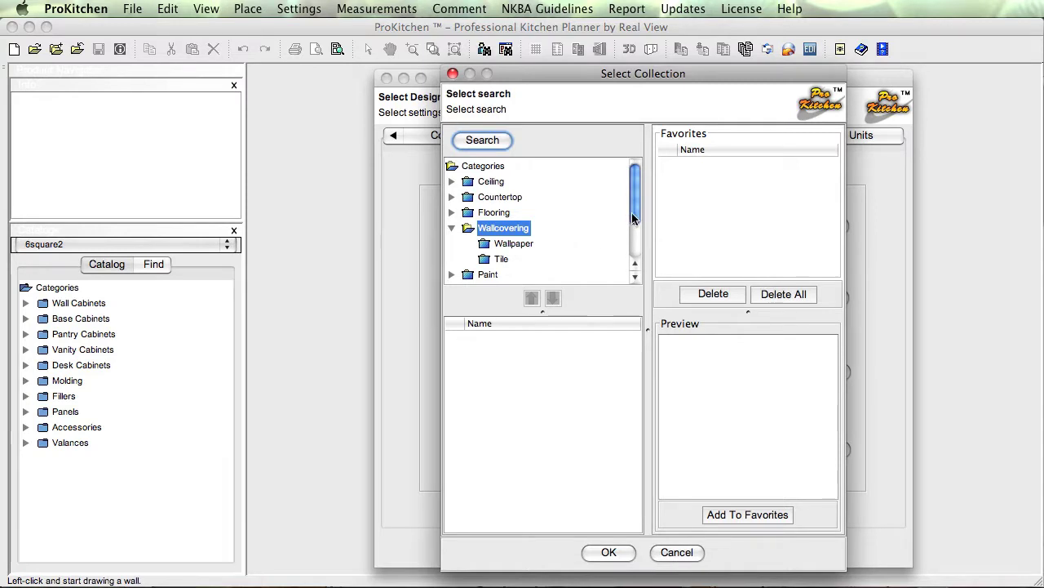
{"action": "left_click_drag", "start_coordinate": [634, 217], "coordinate": [615, 238]}
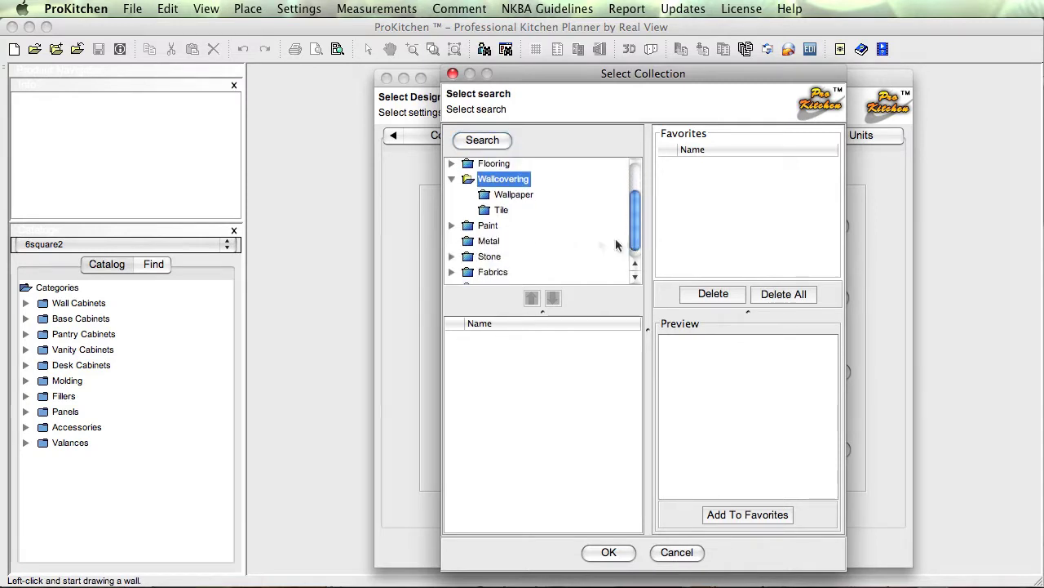
{"action": "left_click", "coordinate": [475, 242]}
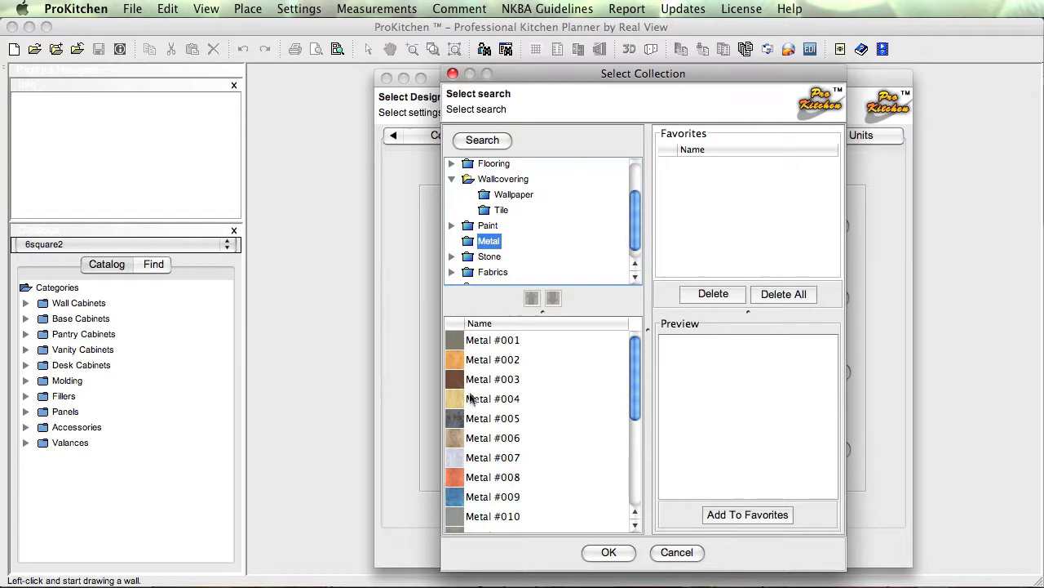
{"action": "left_click", "coordinate": [478, 435]}
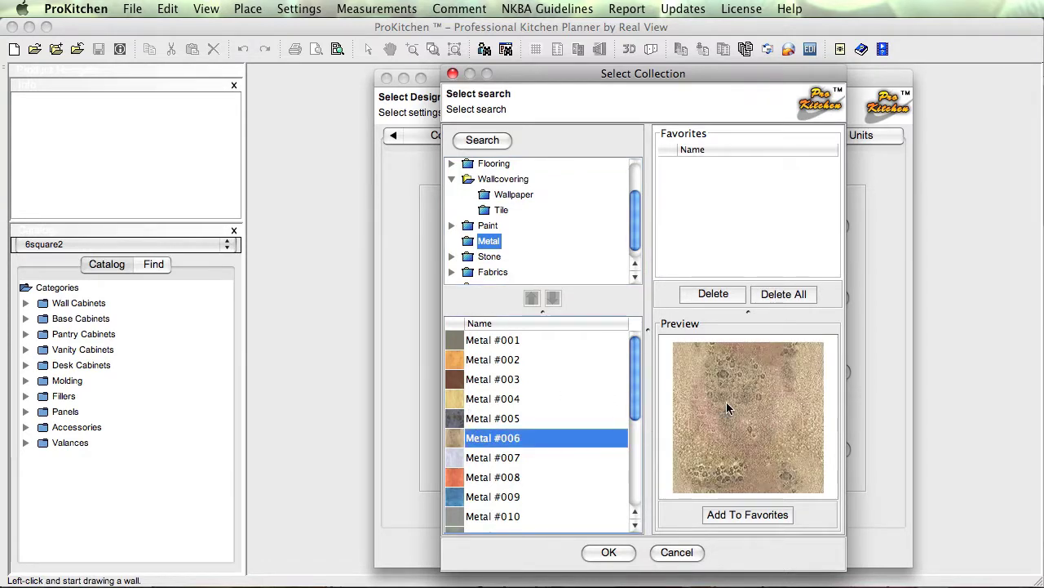
{"action": "left_click", "coordinate": [501, 419]}
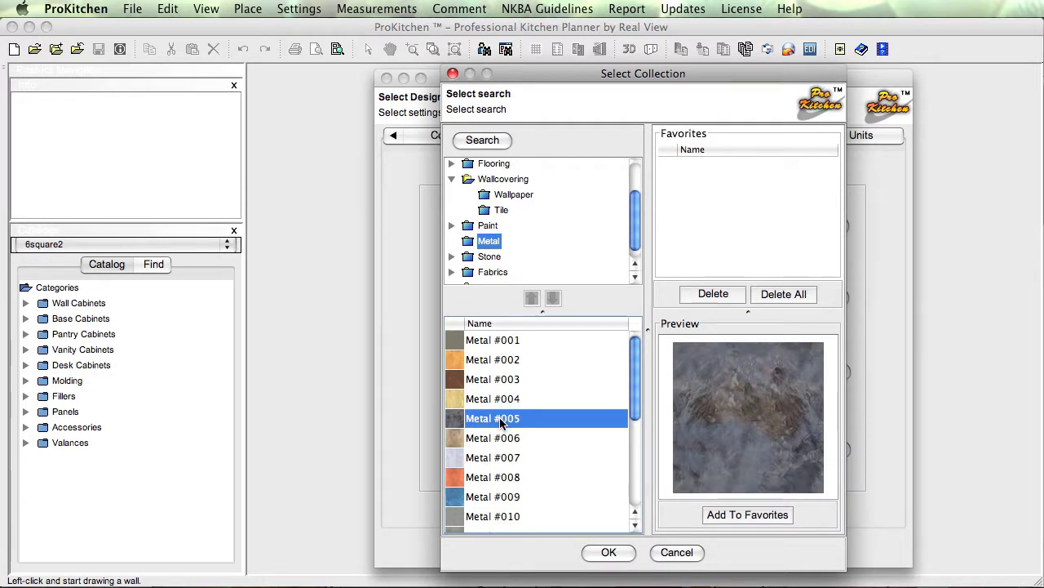
{"action": "left_click", "coordinate": [492, 480]}
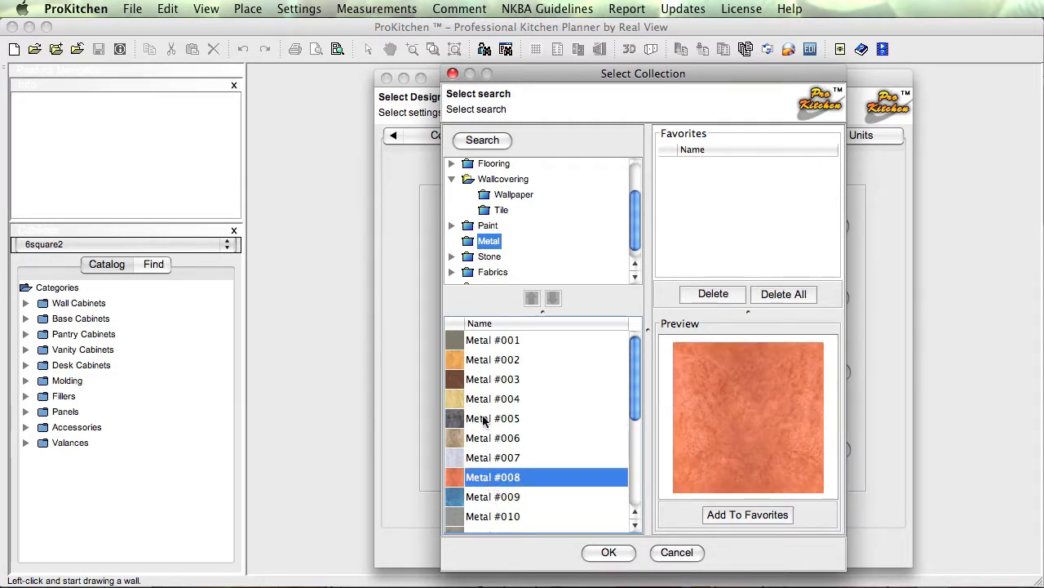
{"action": "left_click", "coordinate": [483, 382]}
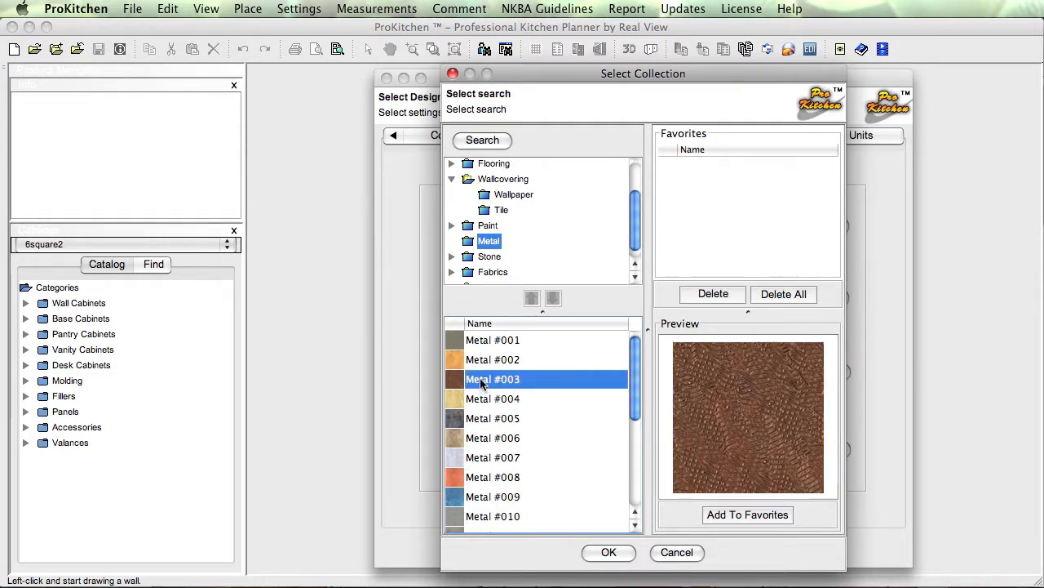
{"action": "left_click", "coordinate": [480, 362]}
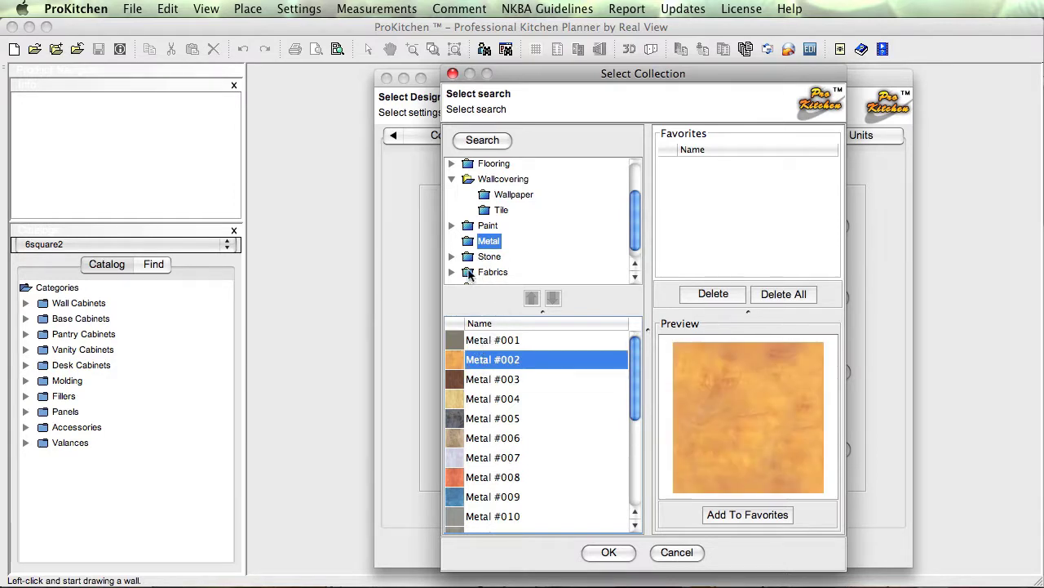
Browse the Paint category's Palette Blue and pick a pale blue-grey swatch for the wallcovering
{"action": "left_click", "coordinate": [451, 226]}
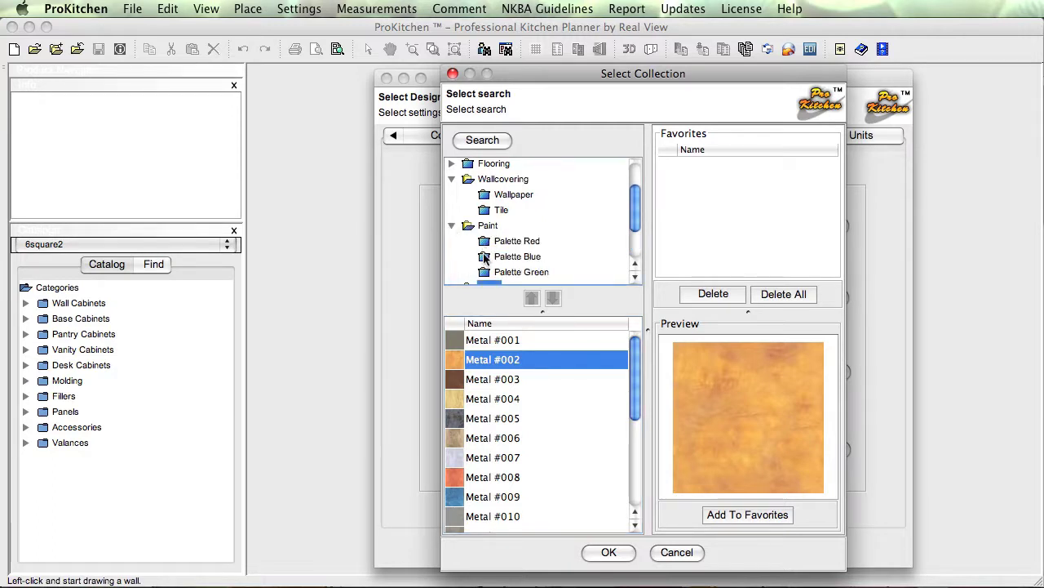
{"action": "left_click", "coordinate": [488, 256]}
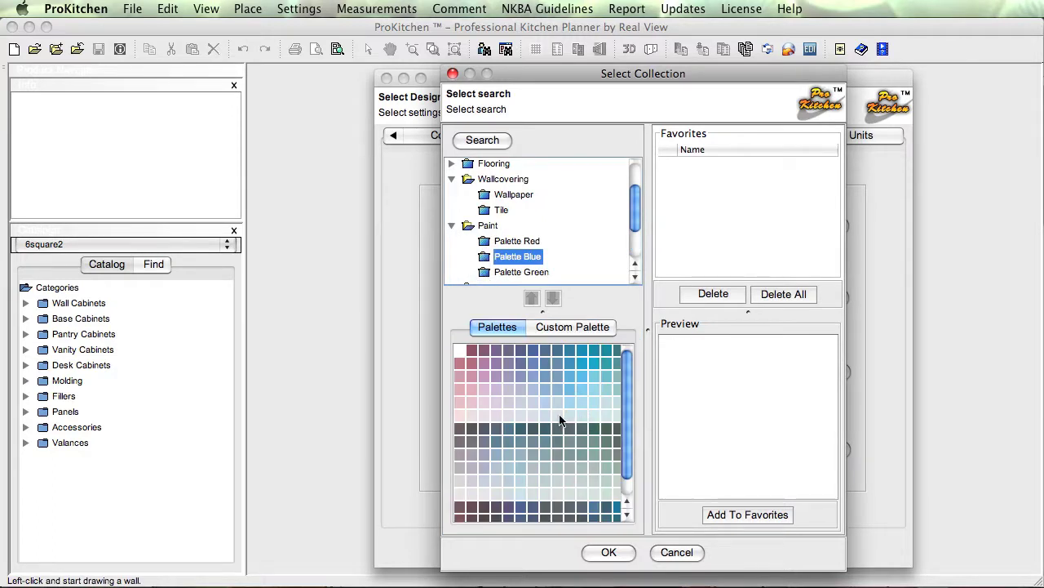
{"action": "left_click", "coordinate": [560, 417]}
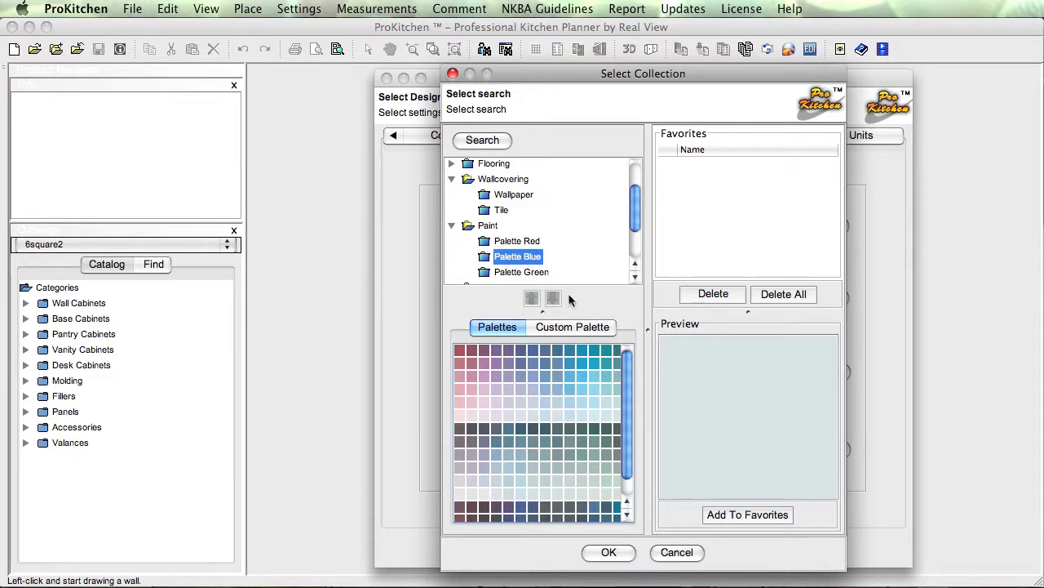
Mix a custom lavender paint with red and green at about 185 and blue at about 230, and try adding it to the favorites
{"action": "left_click", "coordinate": [563, 327]}
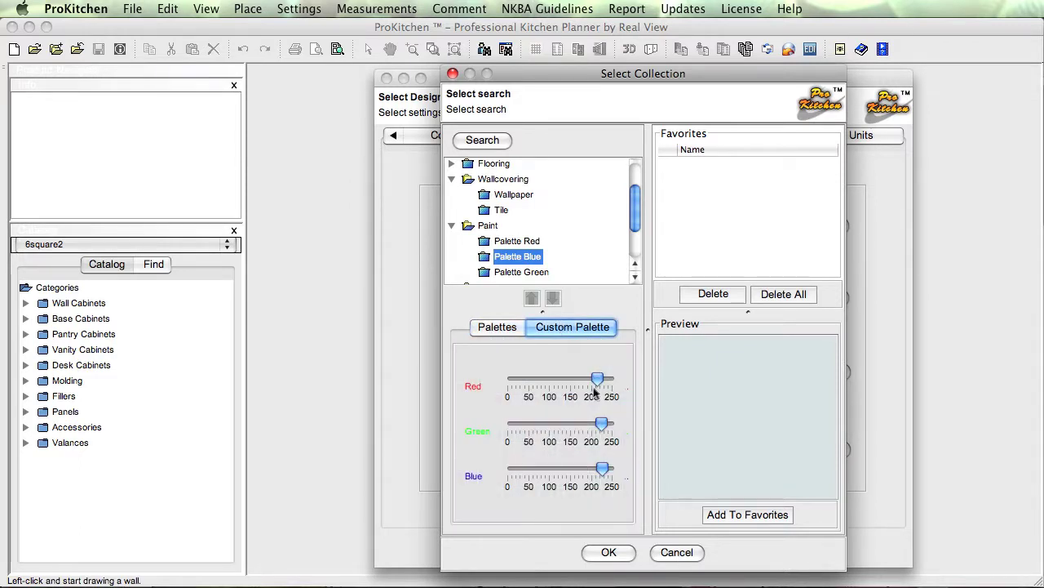
{"action": "left_click_drag", "start_coordinate": [597, 387], "coordinate": [614, 387]}
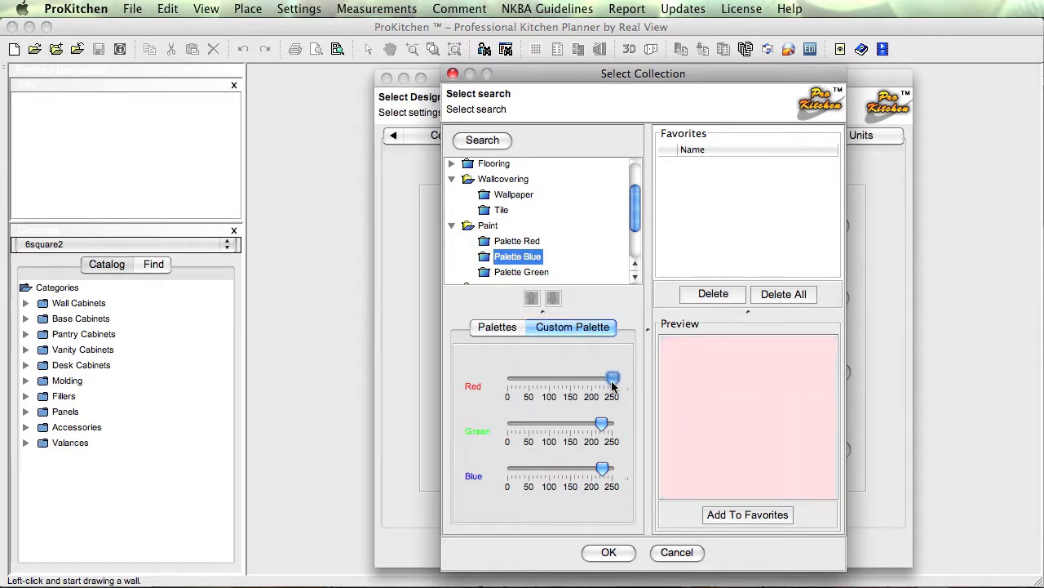
{"action": "left_click_drag", "start_coordinate": [601, 422], "coordinate": [514, 438]}
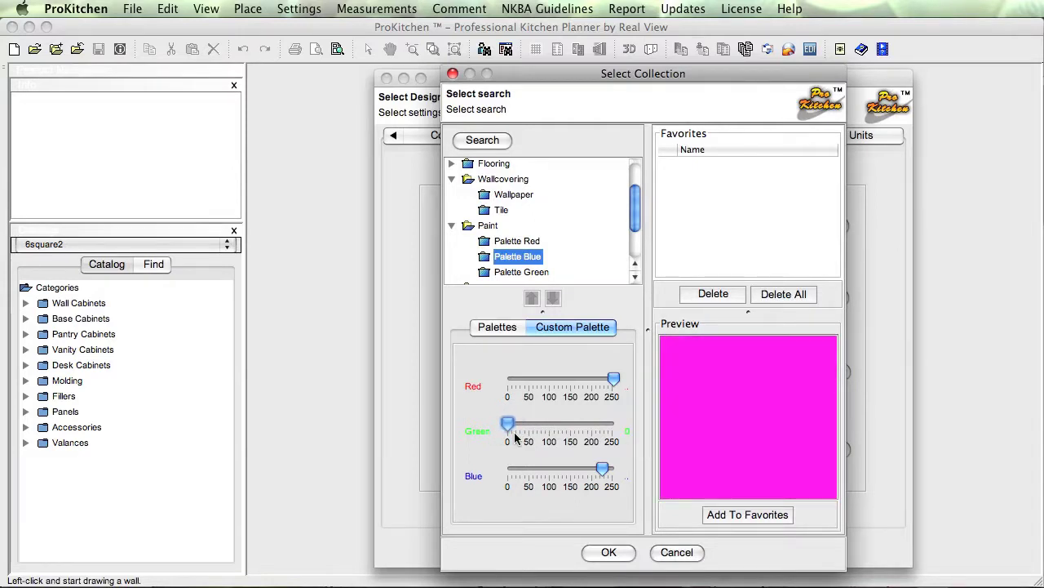
{"action": "mouse_move", "coordinate": [602, 472]}
{"action": "left_mouse_down"}
{"action": "mouse_move", "coordinate": [628, 473]}
{"action": "mouse_move", "coordinate": [517, 482]}
{"action": "mouse_move", "coordinate": [608, 480]}
{"action": "left_mouse_up"}
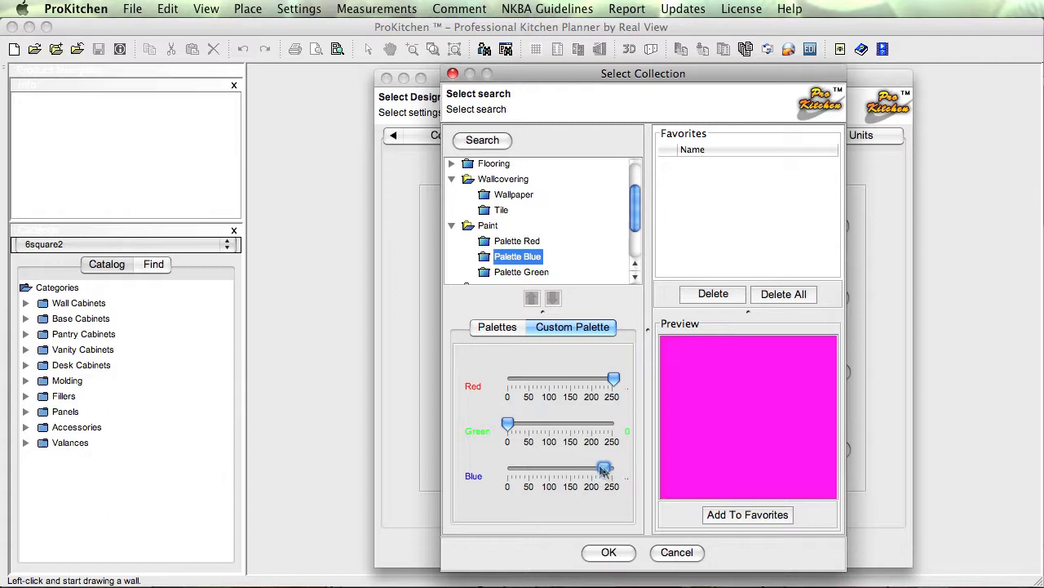
{"action": "left_click_drag", "start_coordinate": [508, 424], "coordinate": [584, 431]}
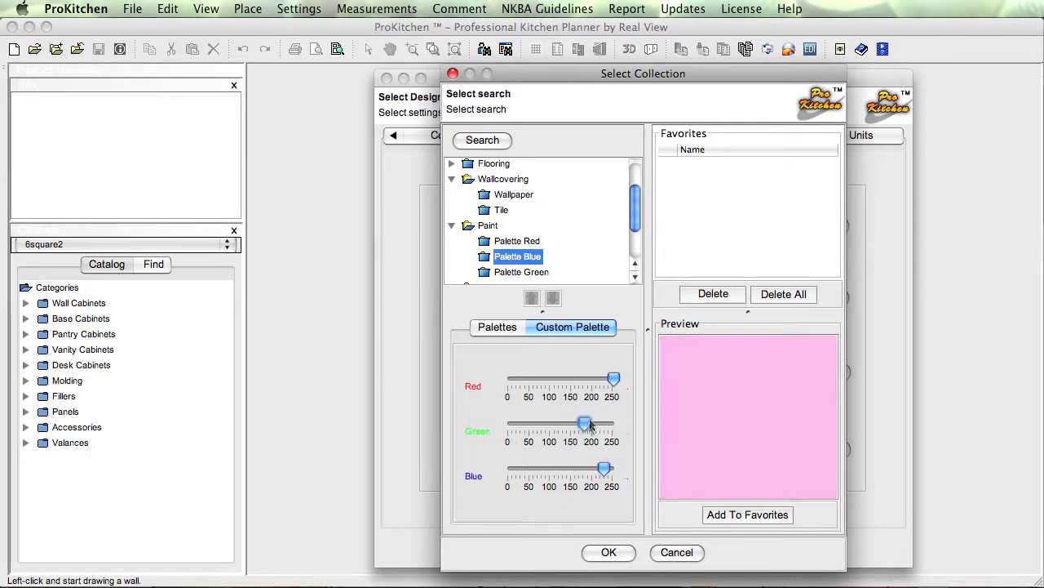
{"action": "left_click_drag", "start_coordinate": [616, 387], "coordinate": [586, 394]}
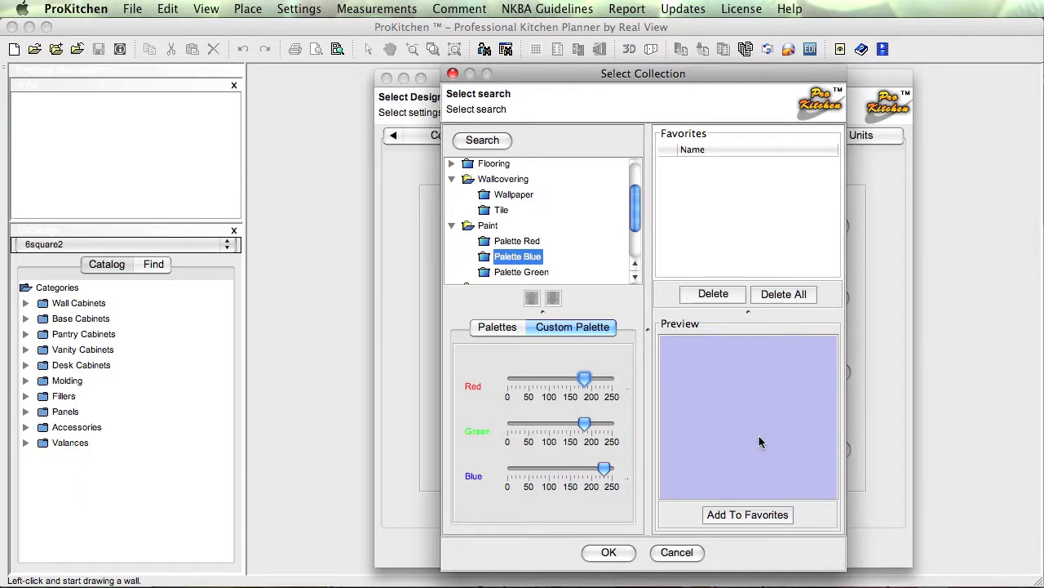
{"action": "left_click", "coordinate": [756, 515]}
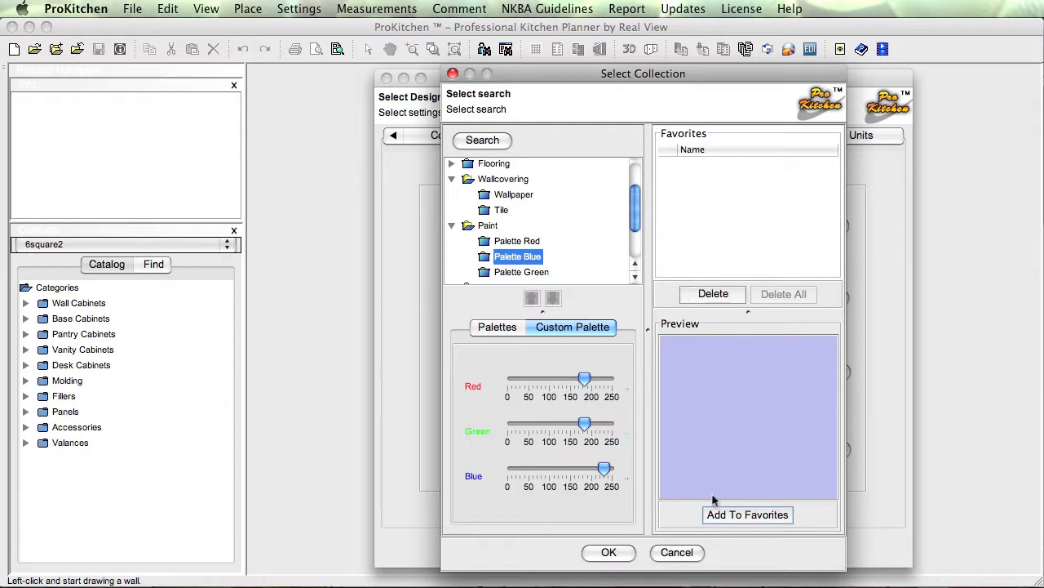
Return to the ready-made paint swatches and apply a pale blue-grey one as the wallcovering
{"action": "left_click", "coordinate": [510, 329]}
{"action": "left_click", "coordinate": [582, 417]}
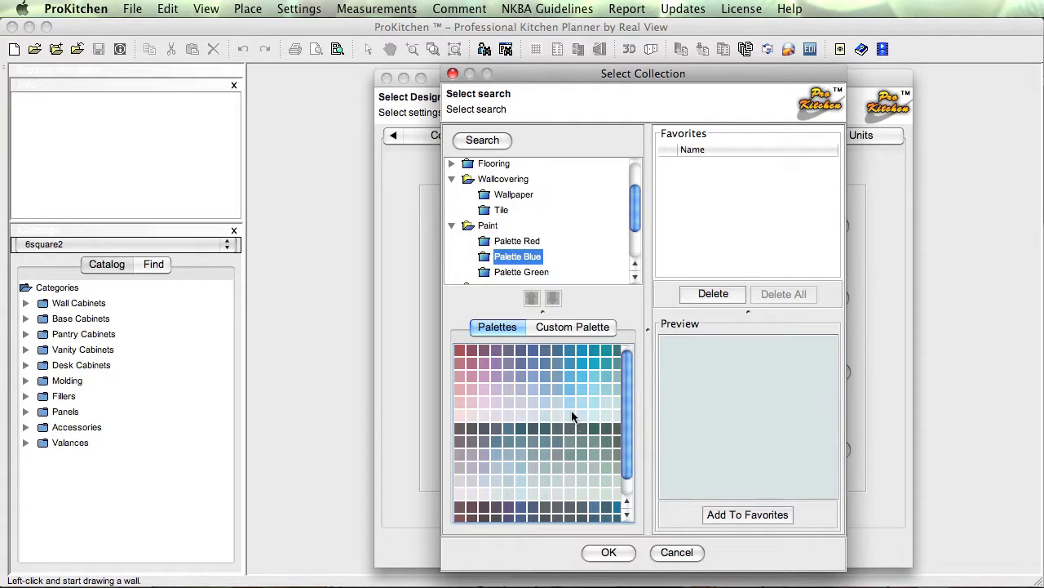
{"action": "left_click", "coordinate": [609, 553]}
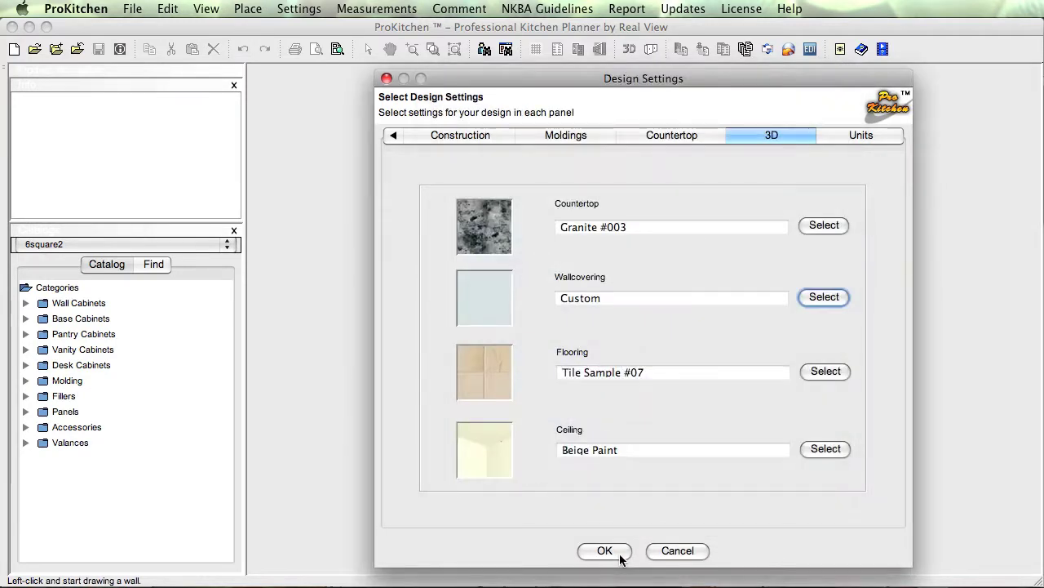
Set the flooring finish to Hardwood Sample #04 from the Hardwood collection
{"action": "left_click", "coordinate": [824, 372]}
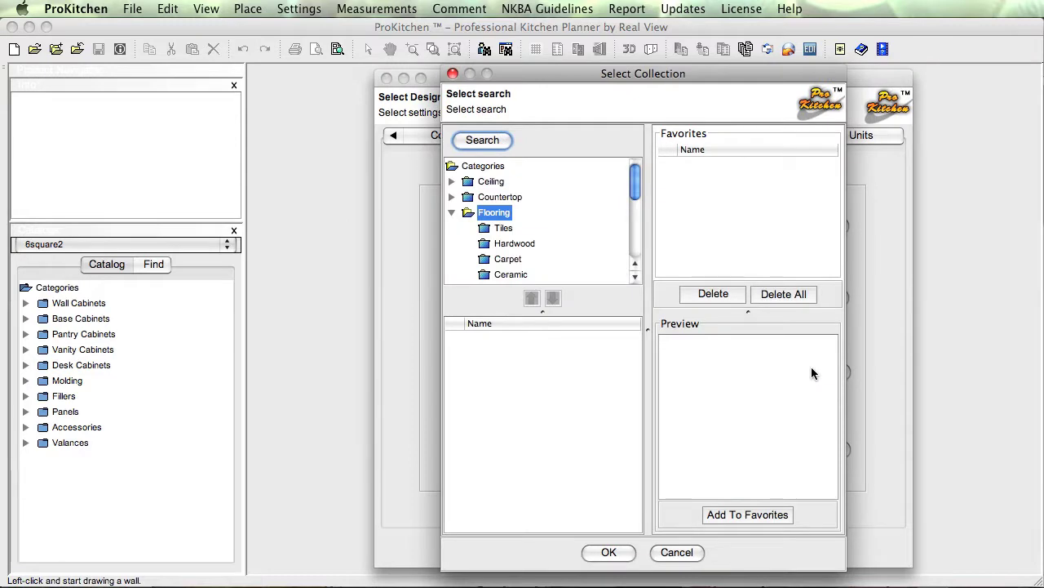
{"action": "left_click", "coordinate": [484, 244]}
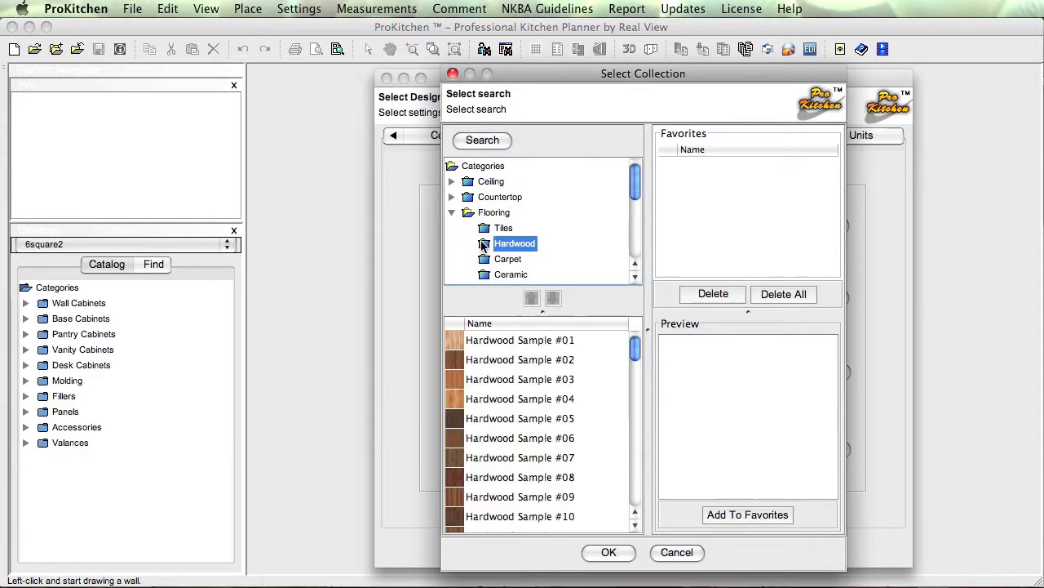
{"action": "left_click", "coordinate": [497, 382]}
{"action": "left_click", "coordinate": [488, 401]}
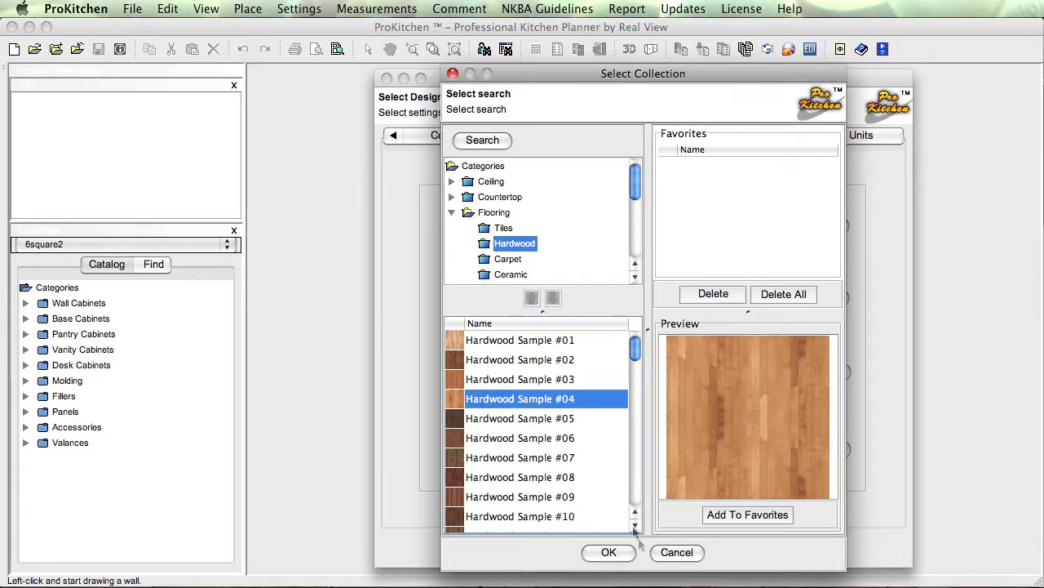
{"action": "left_click", "coordinate": [621, 556]}
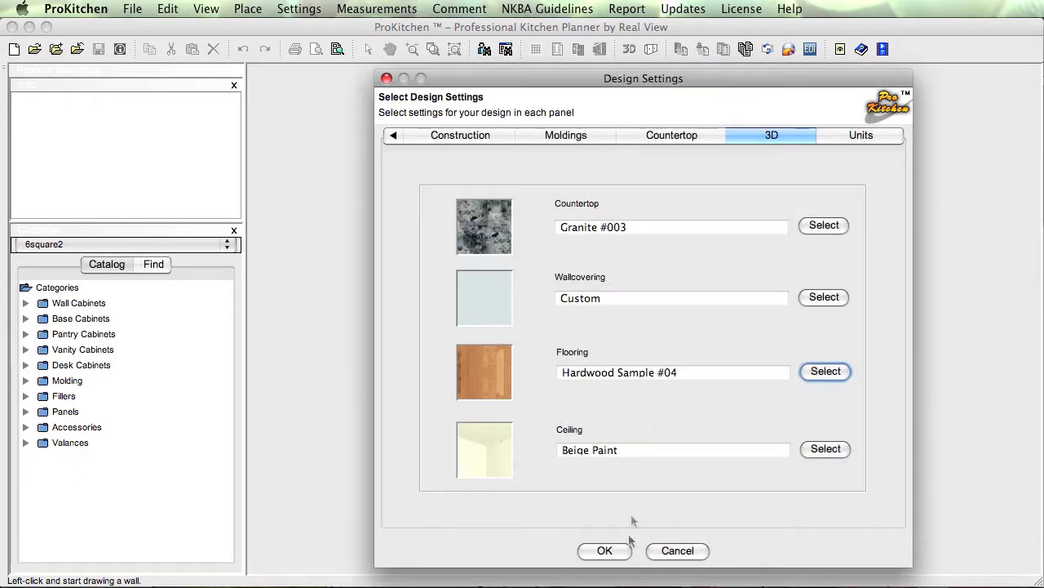
View the ceiling finish collections without choosing one, and show the design's measurement unit options
{"action": "left_click", "coordinate": [812, 449]}
{"action": "left_click", "coordinate": [676, 553]}
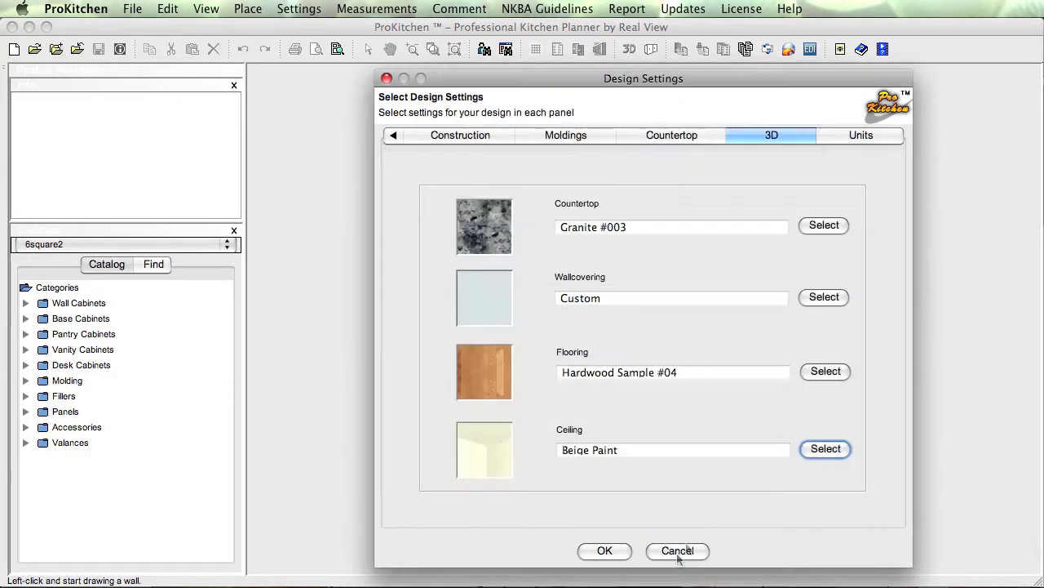
{"action": "left_click", "coordinate": [849, 140]}
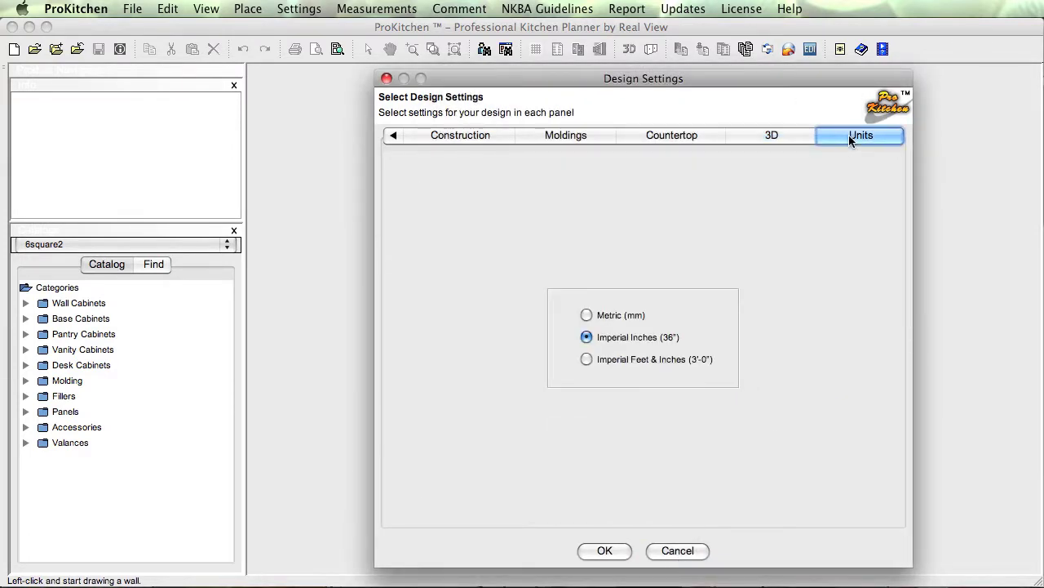
Keep Imperial Inches as the measurement units after trying Imperial Feet & Inches, and accept the design settings
{"action": "left_click", "coordinate": [598, 362]}
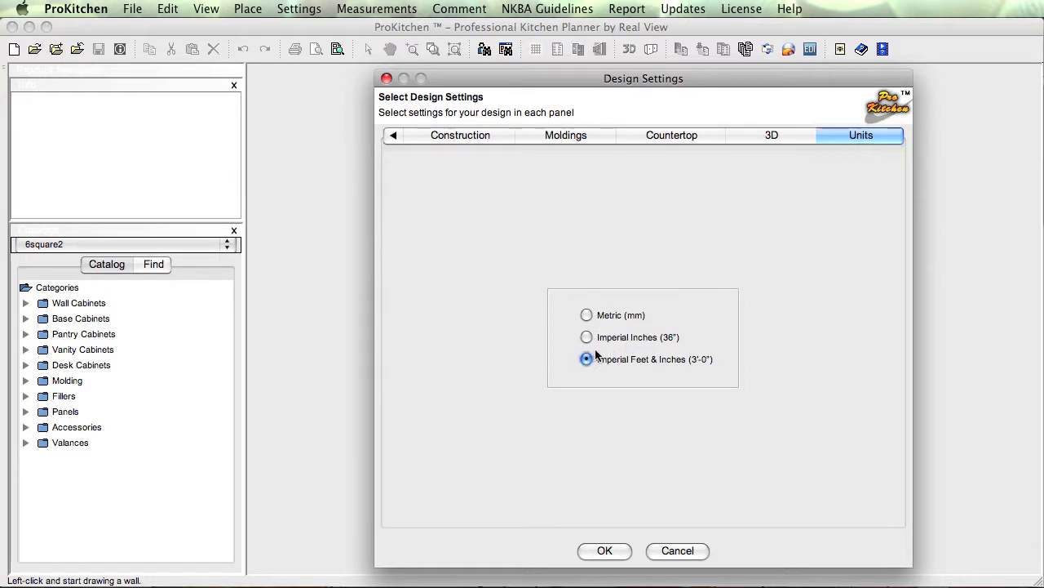
{"action": "left_click", "coordinate": [593, 343]}
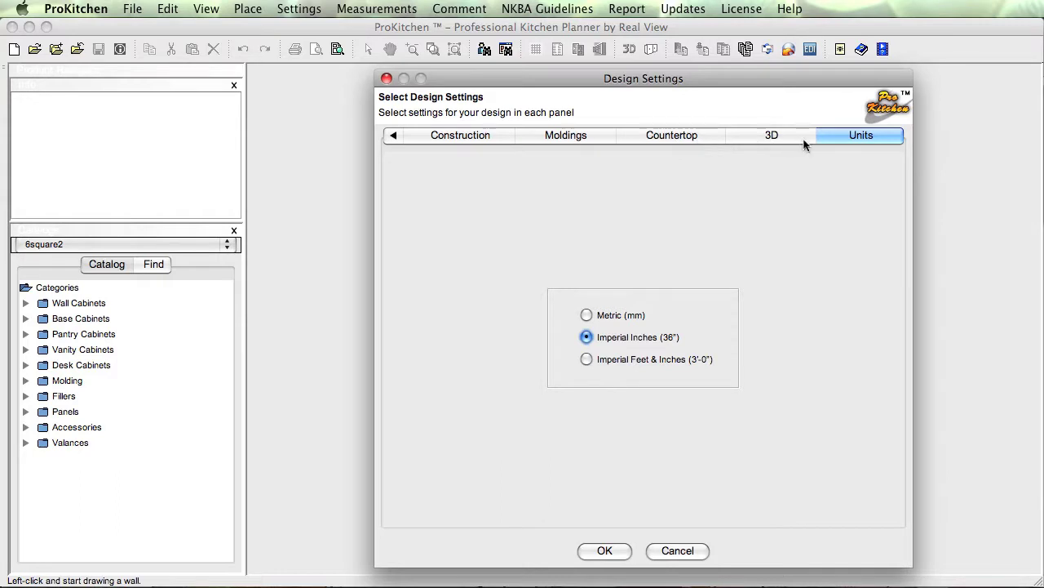
{"action": "left_click", "coordinate": [612, 553]}
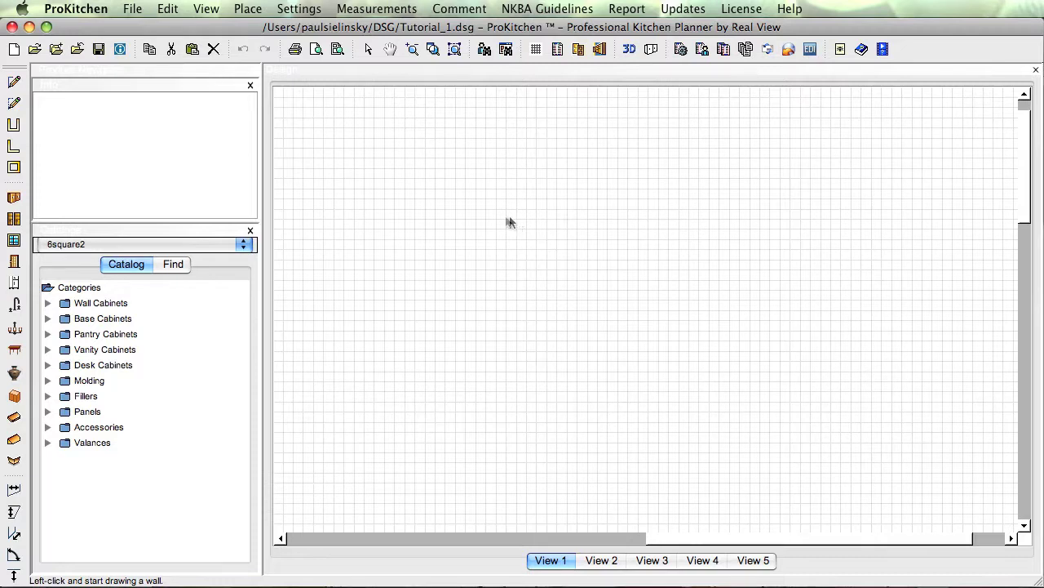
Draw a horizontal wall about 327 inches long and a connected wall about 184 inches long running down from its right end
{"action": "left_click", "coordinate": [444, 218]}
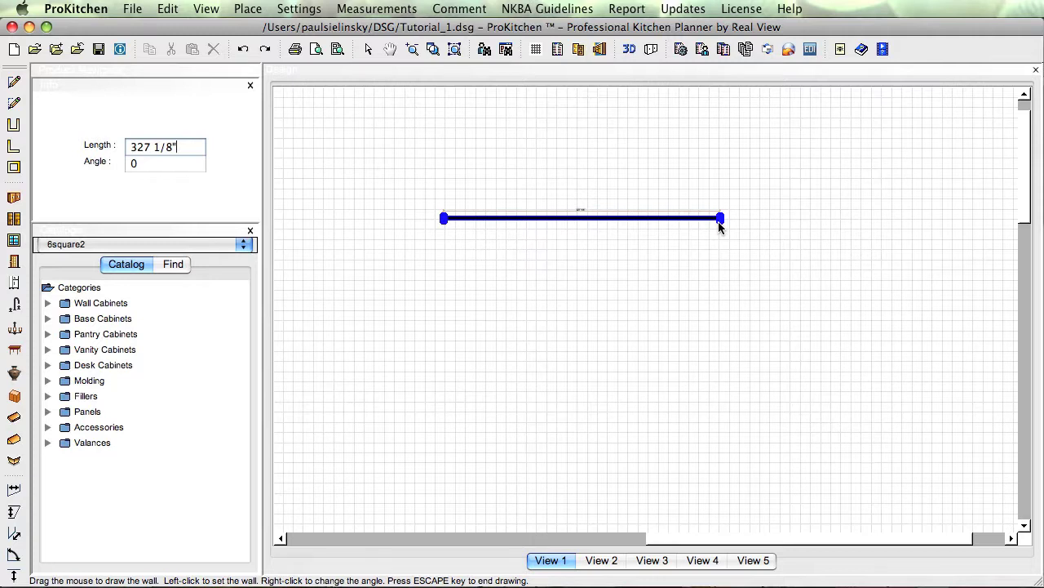
{"action": "left_click", "coordinate": [720, 221]}
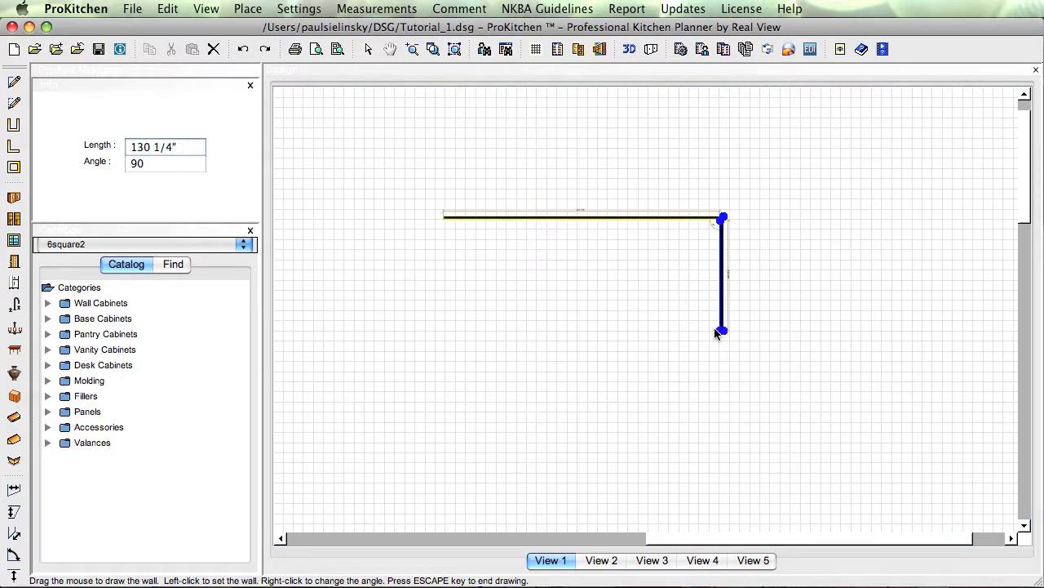
{"action": "left_click", "coordinate": [720, 380]}
{"action": "key", "text": "Escape"}
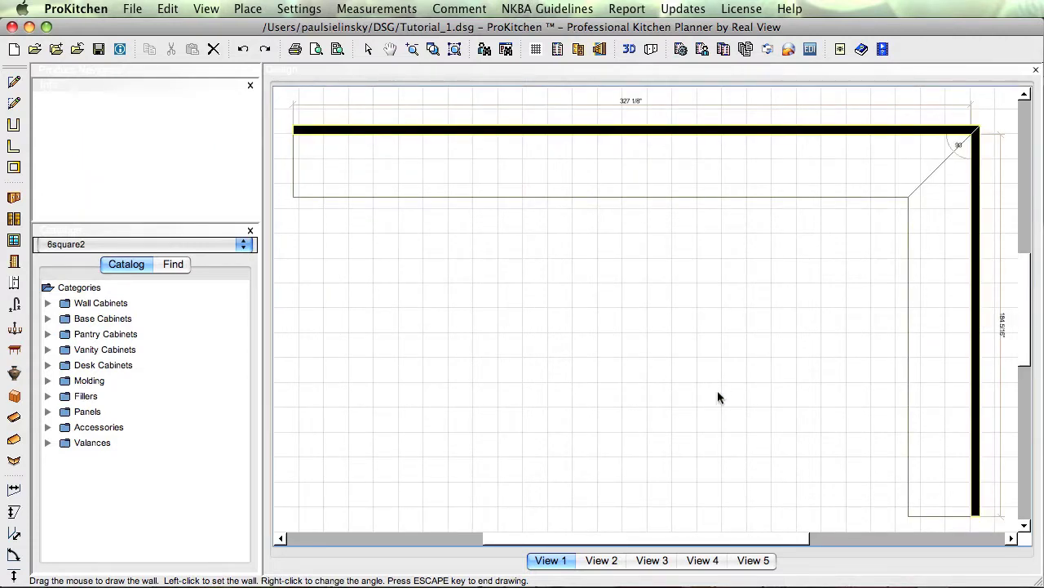
Delete the horizontal wall and the connected vertical wall from the floor plan
{"action": "right_click", "coordinate": [539, 135]}
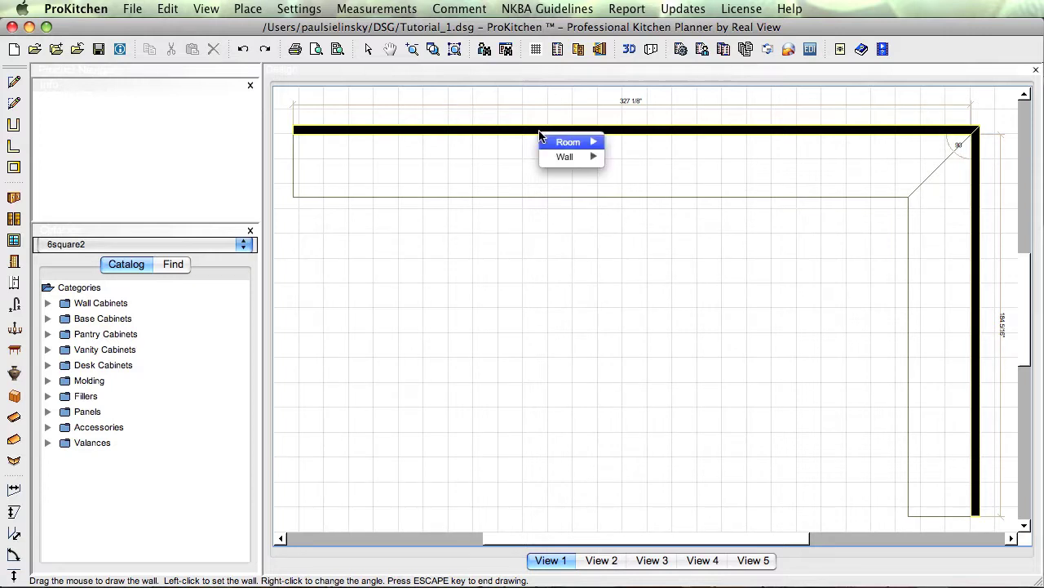
{"action": "mouse_move", "coordinate": [565, 157]}
{"action": "mouse_move", "coordinate": [657, 173]}
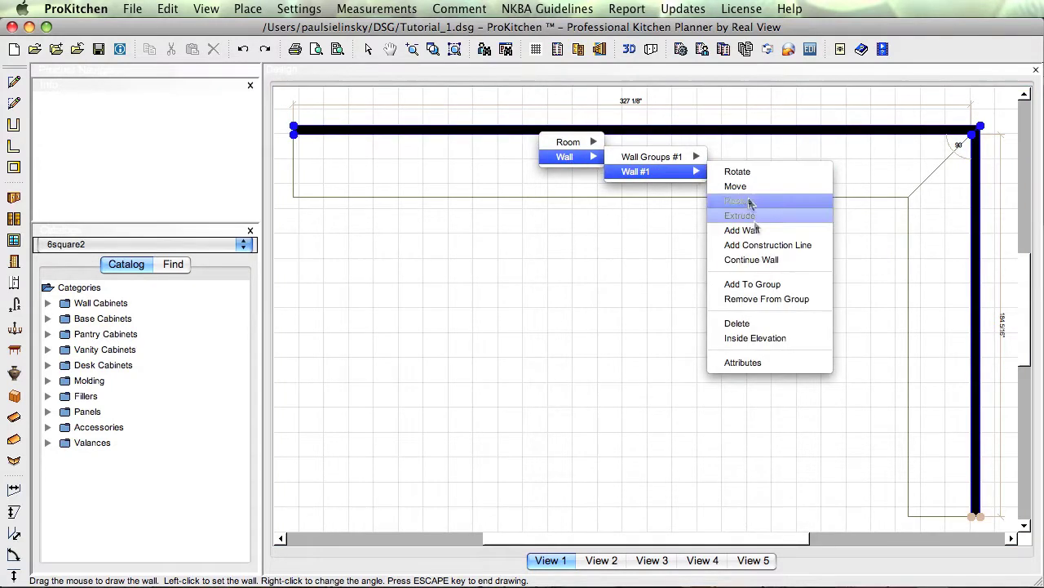
{"action": "left_click", "coordinate": [768, 324]}
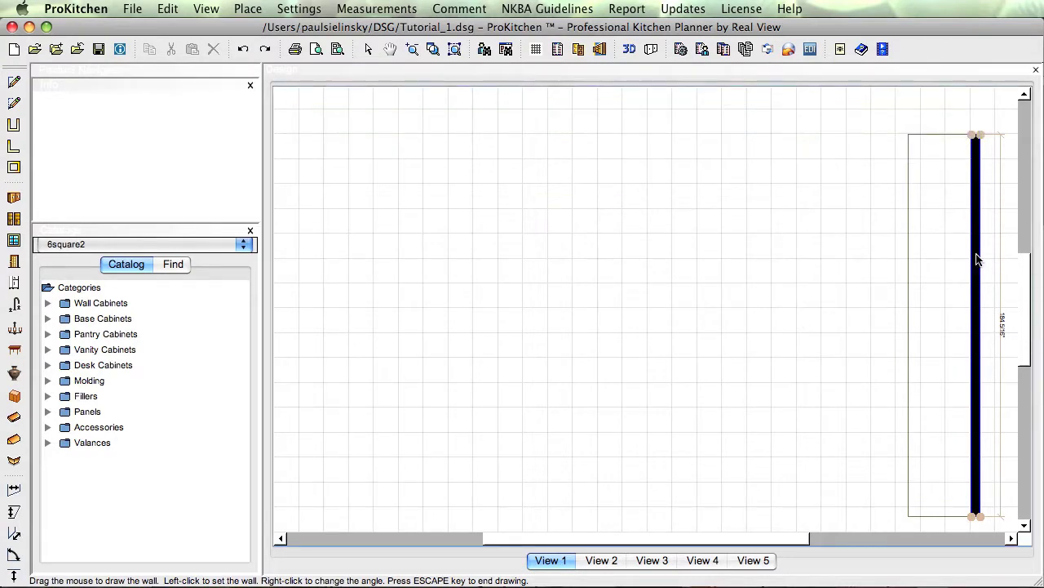
{"action": "right_click", "coordinate": [977, 259]}
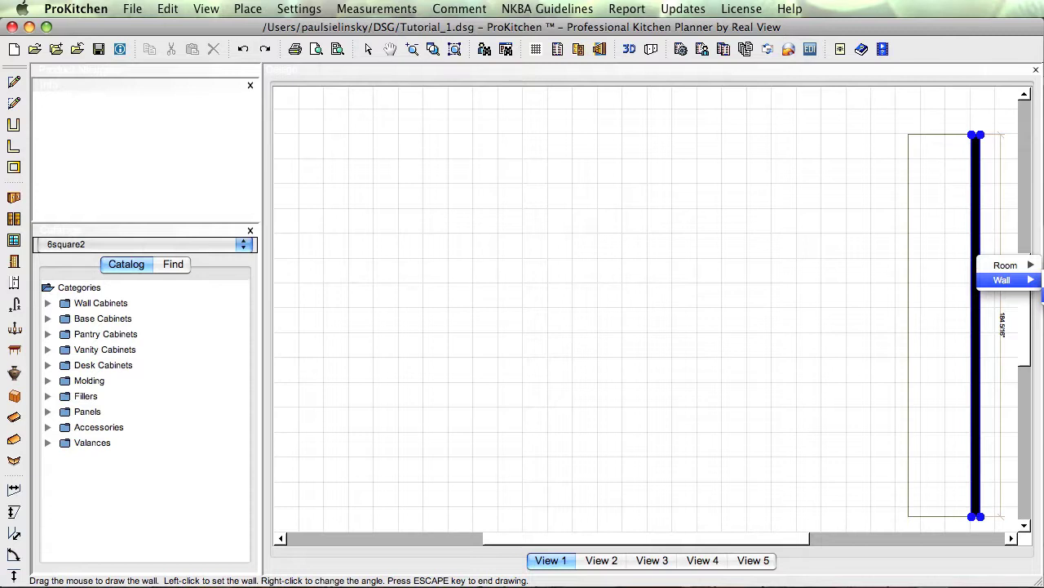
{"action": "key", "text": "Delete"}
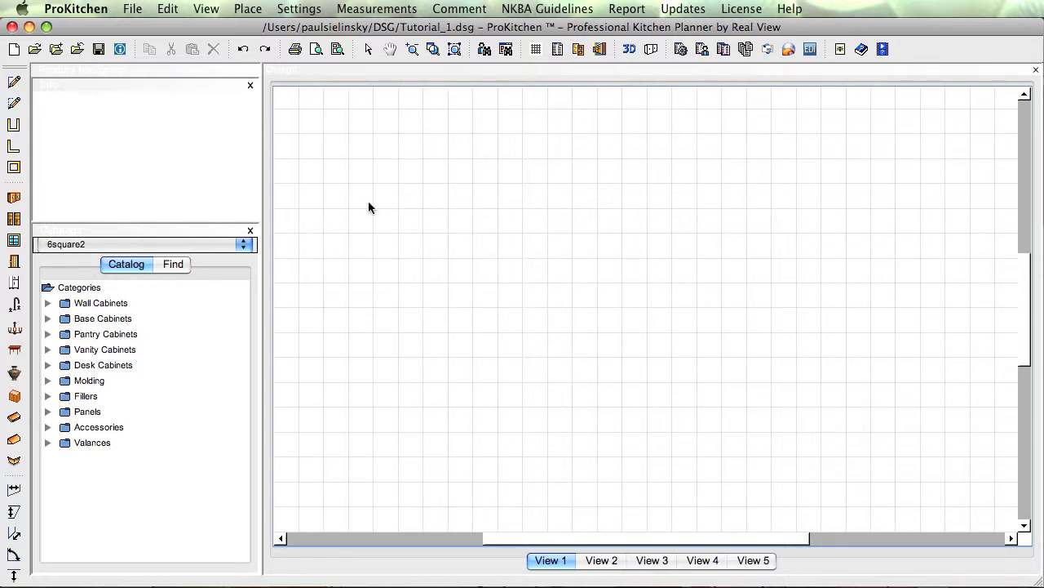
Draw a single horizontal wall about 87 inches long on the empty plan
{"action": "left_click", "coordinate": [14, 84]}
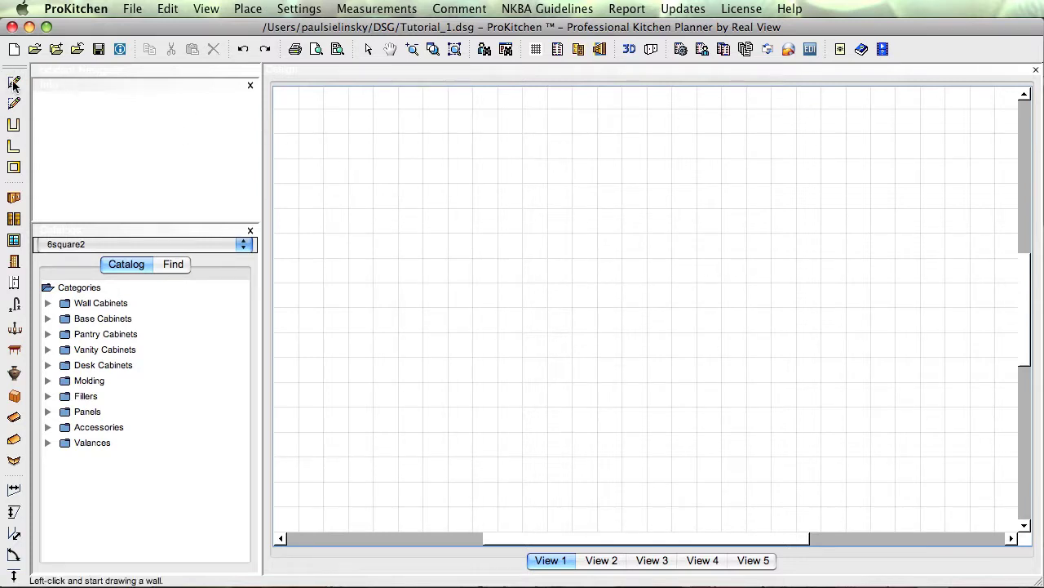
{"action": "left_click", "coordinate": [331, 175]}
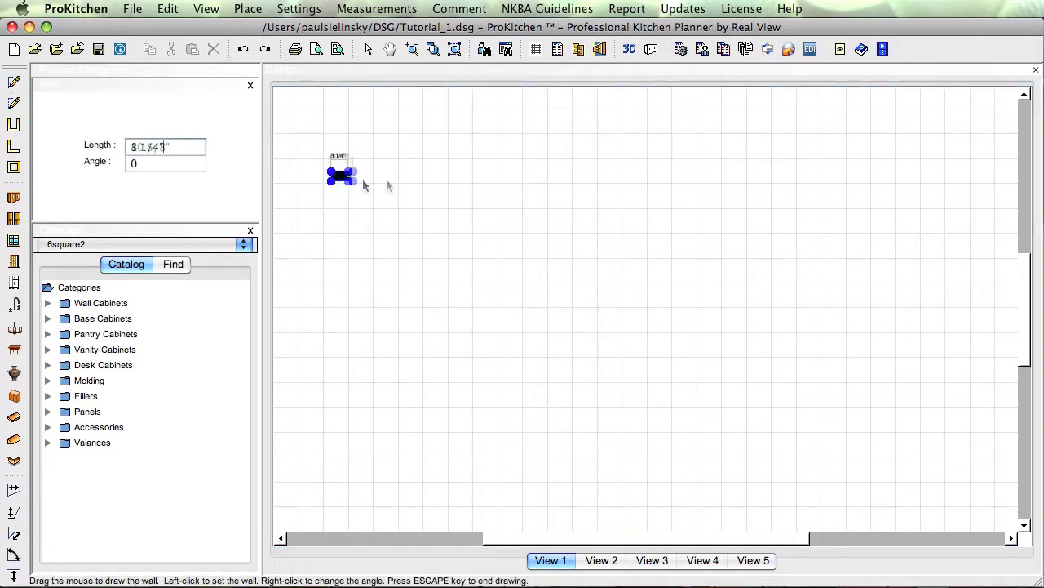
{"action": "left_click", "coordinate": [513, 176]}
{"action": "key", "text": "Escape"}
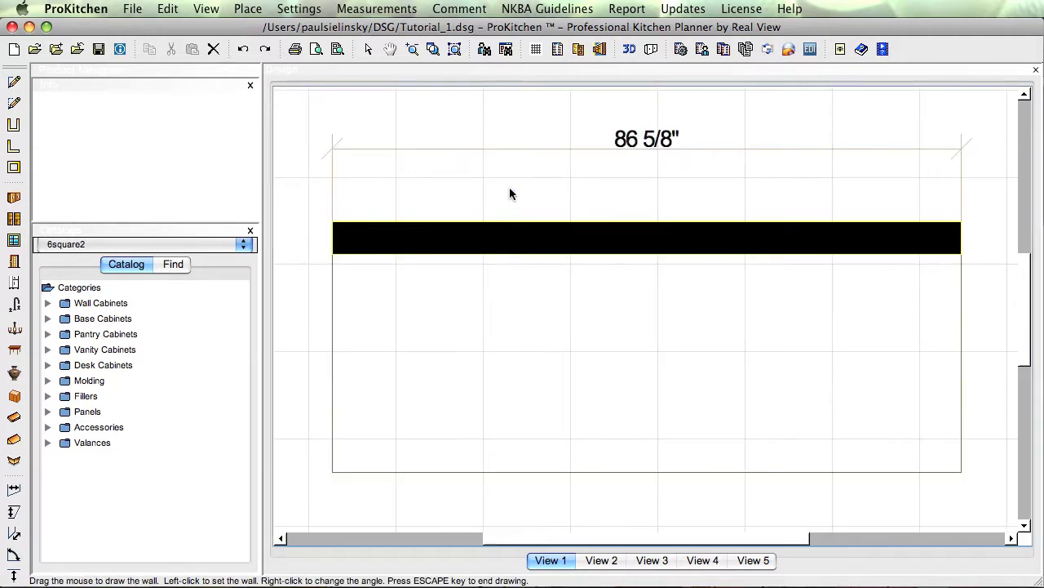
Delete the single horizontal wall from the plan
{"action": "left_click", "coordinate": [467, 253]}
{"action": "right_click", "coordinate": [467, 253]}
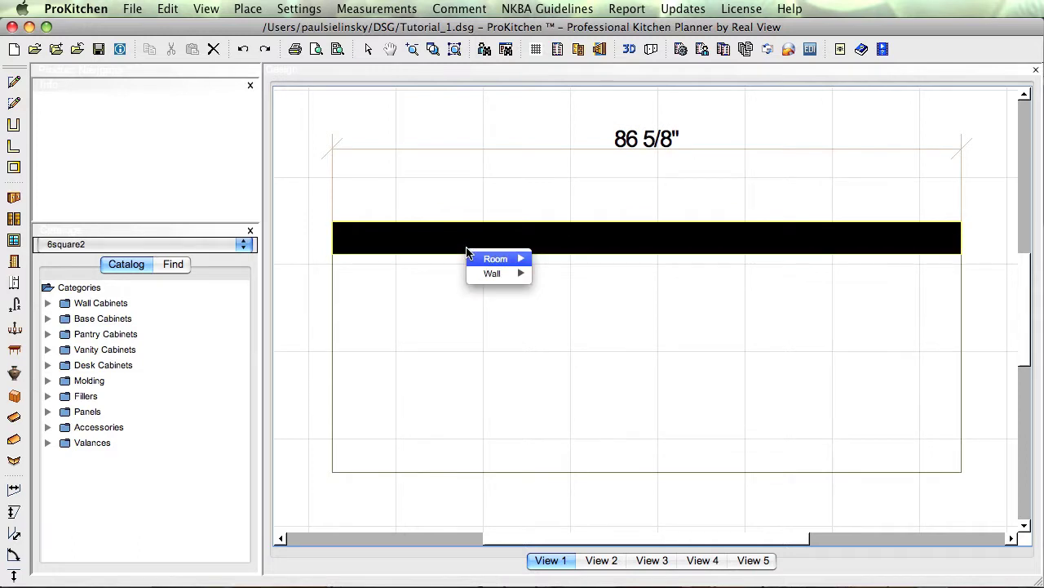
{"action": "mouse_move", "coordinate": [490, 273]}
{"action": "mouse_move", "coordinate": [571, 288]}
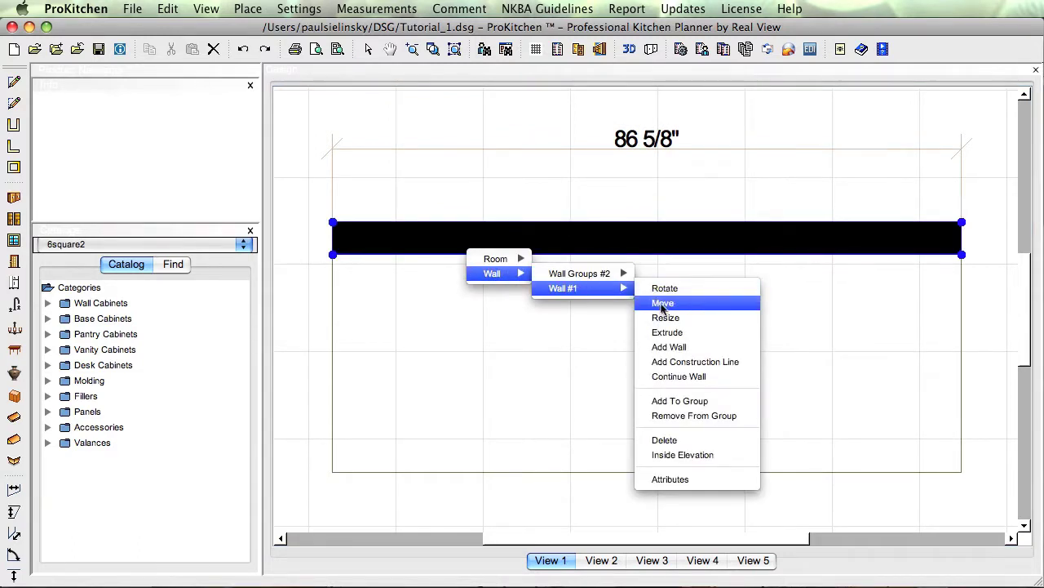
{"action": "left_click", "coordinate": [681, 442]}
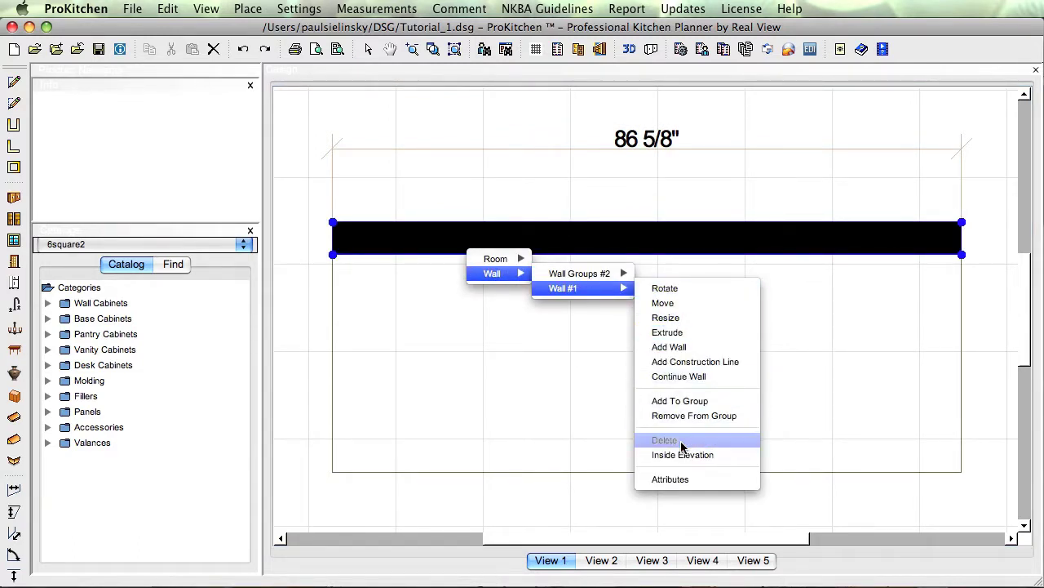
Start a U-shaped room, compare its four orientations and choose the one that opens downward
{"action": "left_click", "coordinate": [14, 103]}
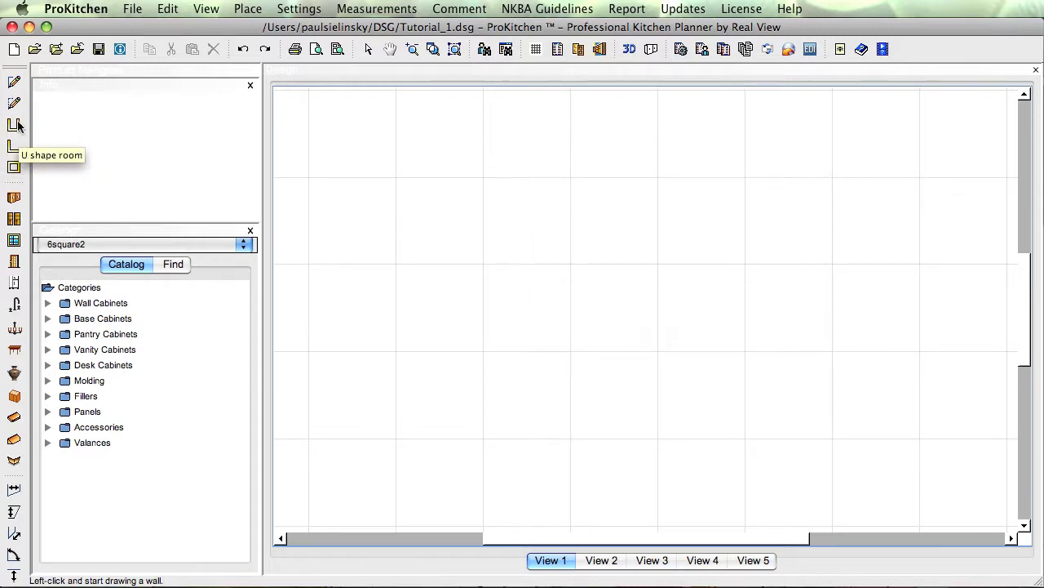
{"action": "left_click", "coordinate": [15, 125]}
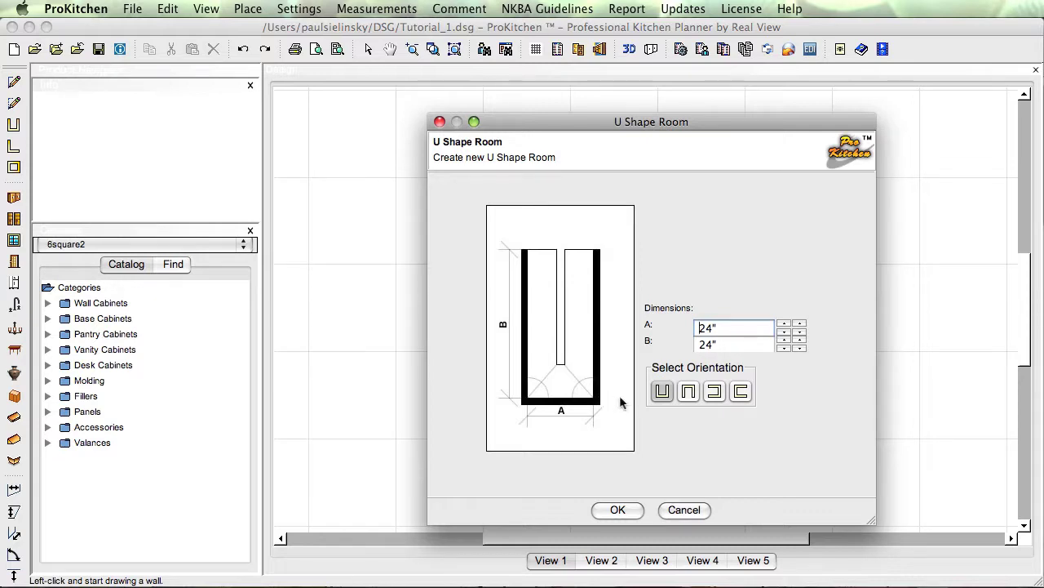
{"action": "left_click", "coordinate": [690, 394]}
{"action": "left_click", "coordinate": [714, 392]}
{"action": "left_click", "coordinate": [740, 392]}
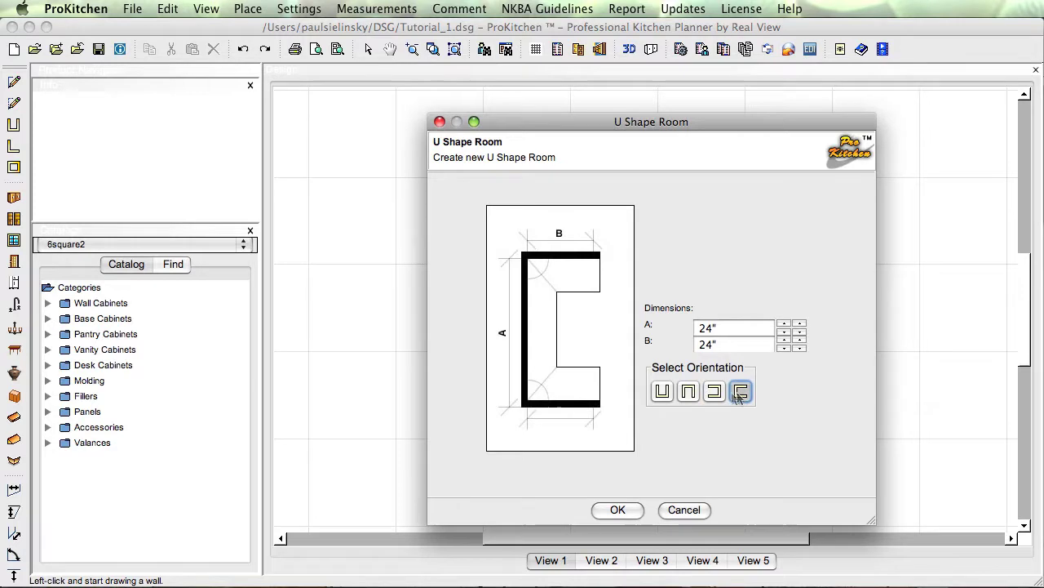
{"action": "left_click", "coordinate": [662, 393]}
{"action": "left_click", "coordinate": [688, 393]}
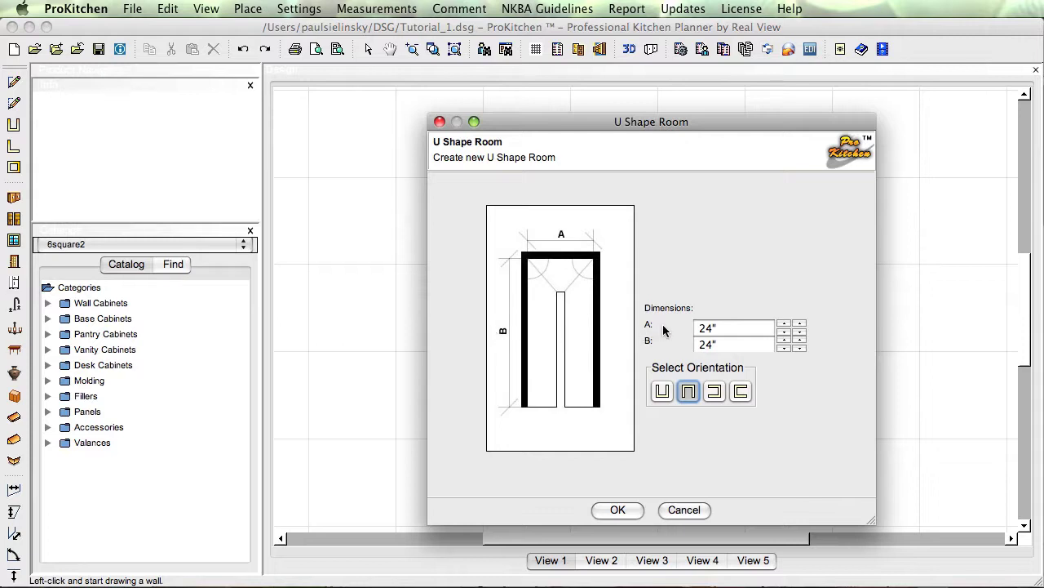
Set the U-shaped room's dimension A to 124 inches and B to 108 inches, and create the room
{"action": "left_click", "coordinate": [700, 326]}
{"action": "type", "text": "1"}
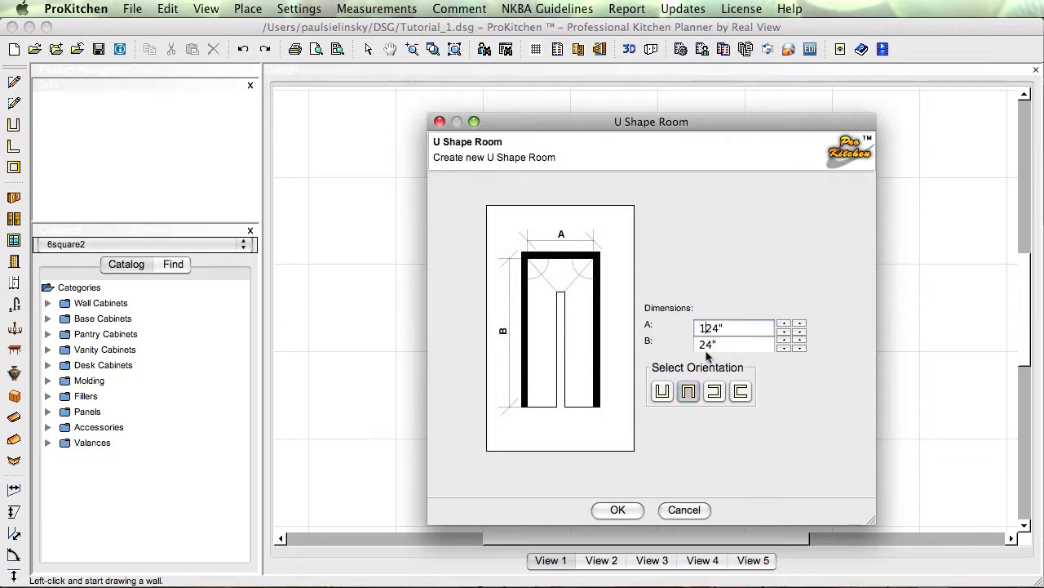
{"action": "left_click_drag", "start_coordinate": [699, 344], "coordinate": [710, 346]}
{"action": "type", "text": "1"}
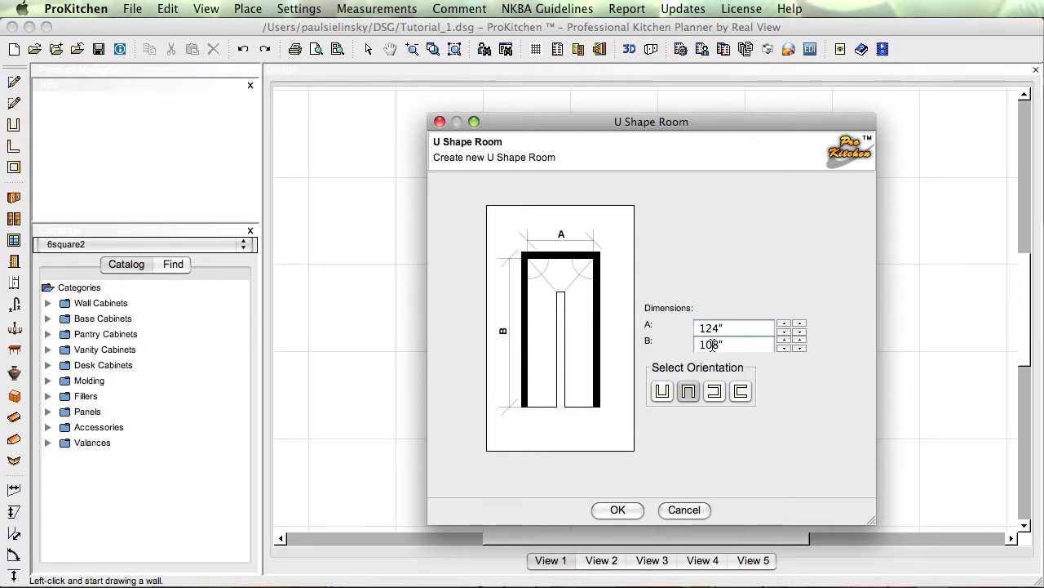
{"action": "type", "text": "08"}
{"action": "left_click", "coordinate": [600, 510]}
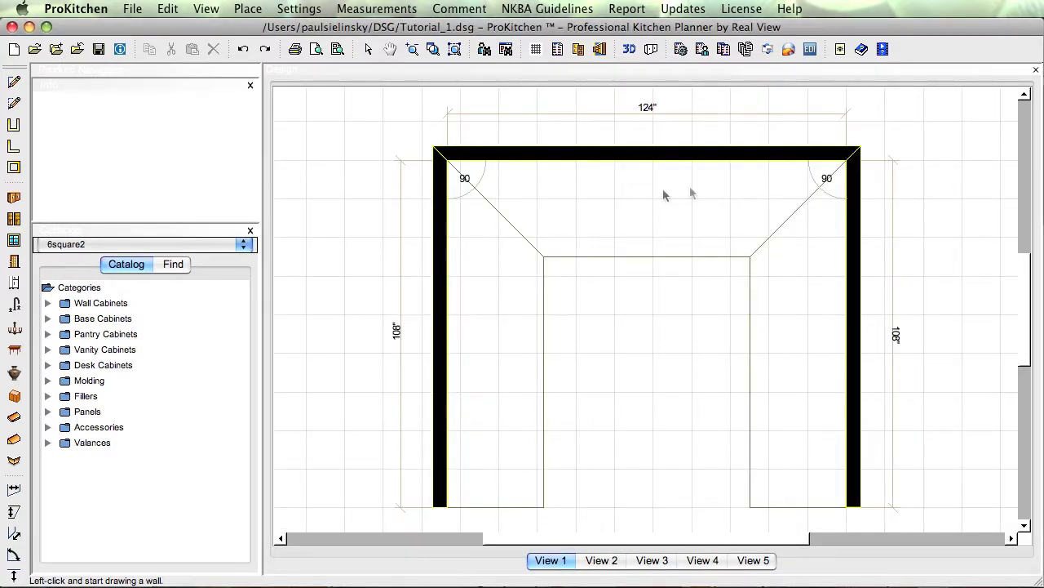
Delete the U-shaped room's walls one by one, starting with the left wall, followed by the top and right walls
{"action": "left_click", "coordinate": [443, 374]}
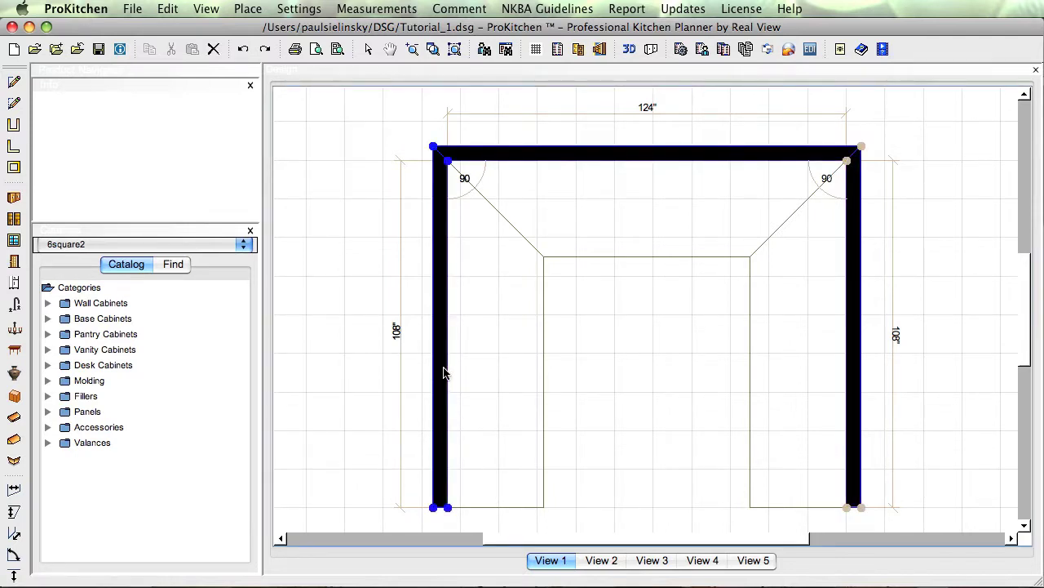
{"action": "right_click", "coordinate": [444, 374]}
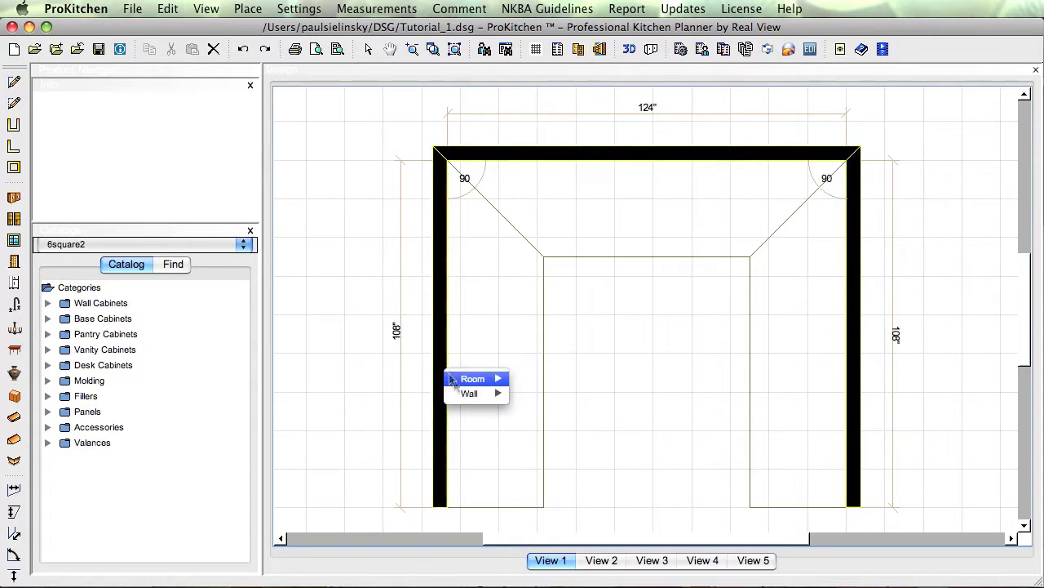
{"action": "mouse_move", "coordinate": [461, 392]}
{"action": "mouse_move", "coordinate": [572, 408]}
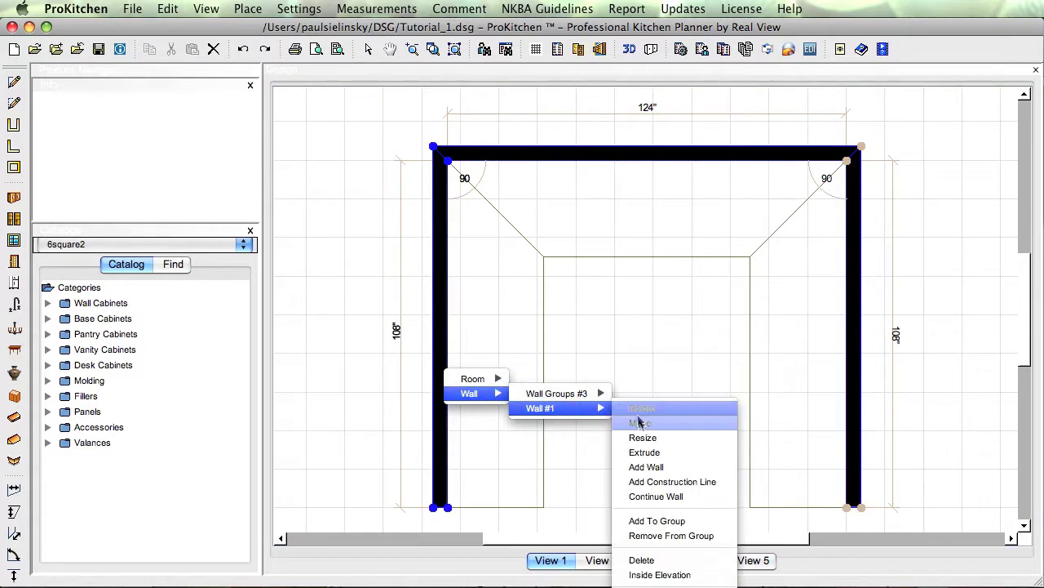
{"action": "left_click", "coordinate": [640, 560]}
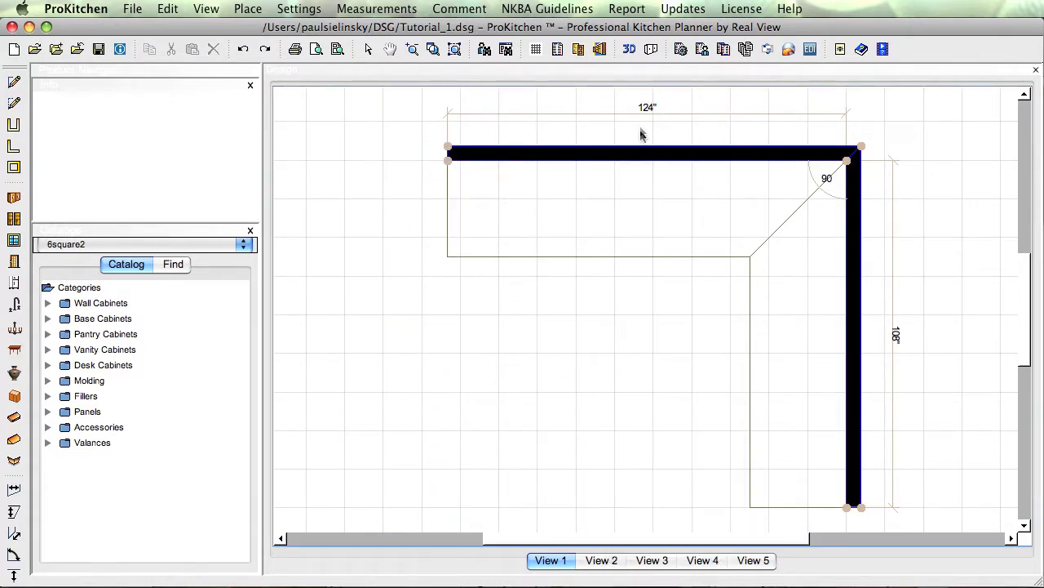
{"action": "right_click", "coordinate": [618, 157]}
{"action": "mouse_move", "coordinate": [639, 177]}
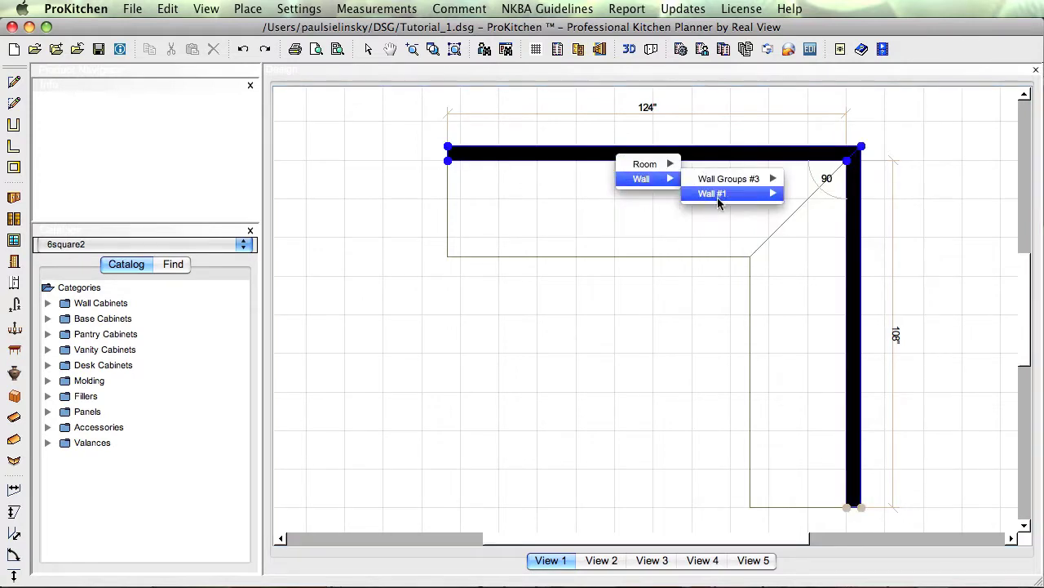
{"action": "mouse_move", "coordinate": [716, 194]}
{"action": "left_click", "coordinate": [808, 347]}
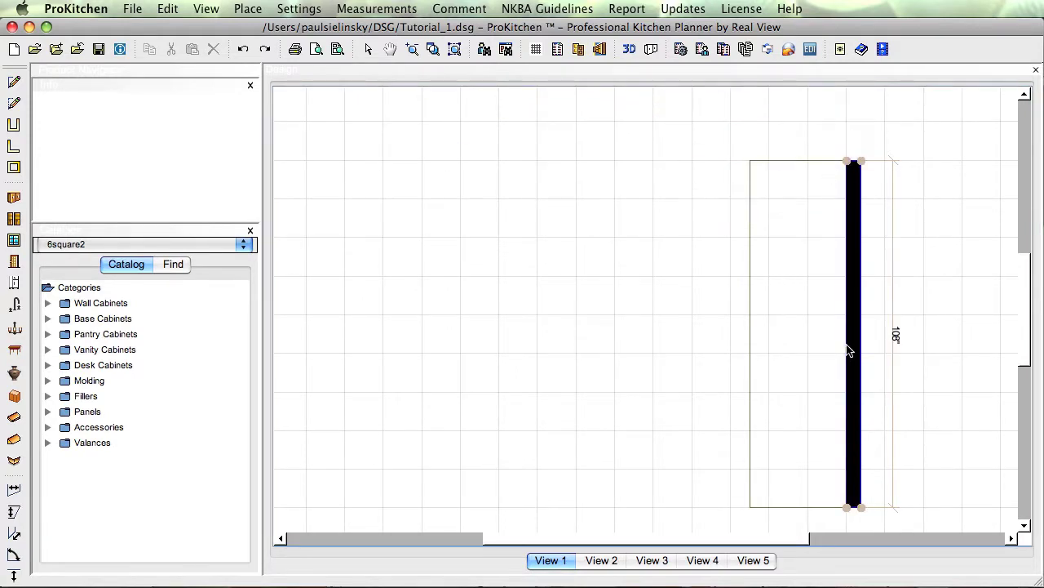
{"action": "right_click", "coordinate": [849, 347]}
{"action": "mouse_move", "coordinate": [875, 368]}
{"action": "mouse_move", "coordinate": [973, 384]}
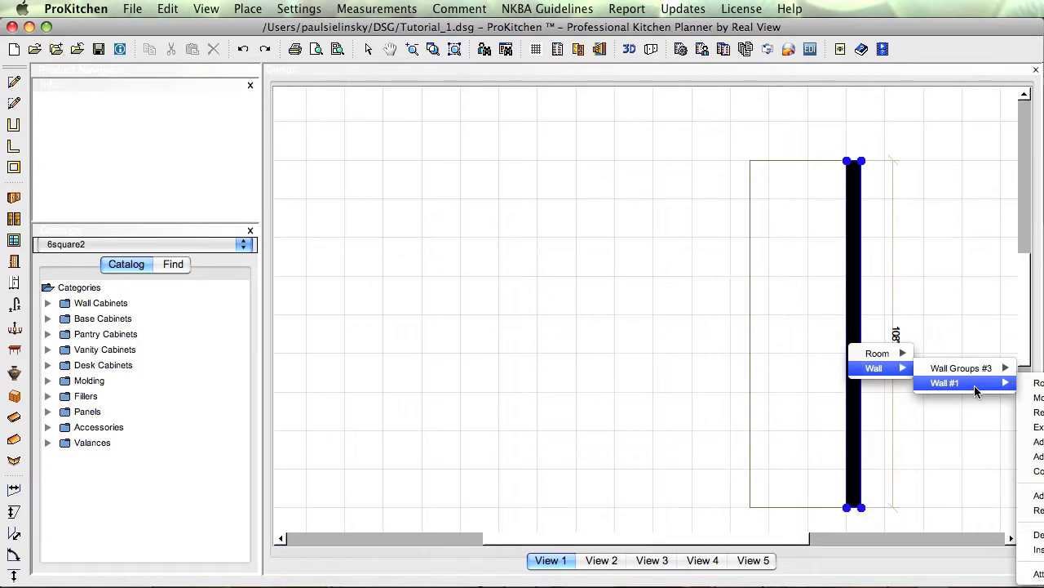
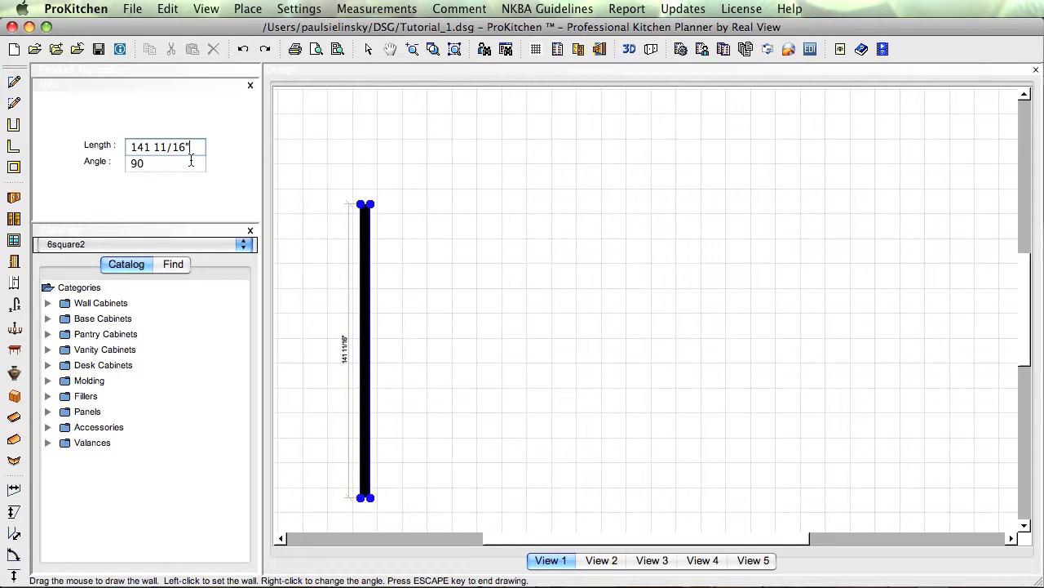
Set the length of the vertical wall being drawn to 130 inches and end the wall drawing
{"action": "key", "text": "BackSpace"}
{"action": "key", "text": "BackSpace"}
{"action": "key", "text": "BackSpace"}
{"action": "key", "text": "BackSpace"}
{"action": "key", "text": "BackSpace"}
{"action": "key", "text": "BackSpace"}
{"action": "key", "text": "BackSpace"}
{"action": "key", "text": "BackSpace"}
{"action": "type", "text": "130"}
{"action": "key", "text": "Return"}
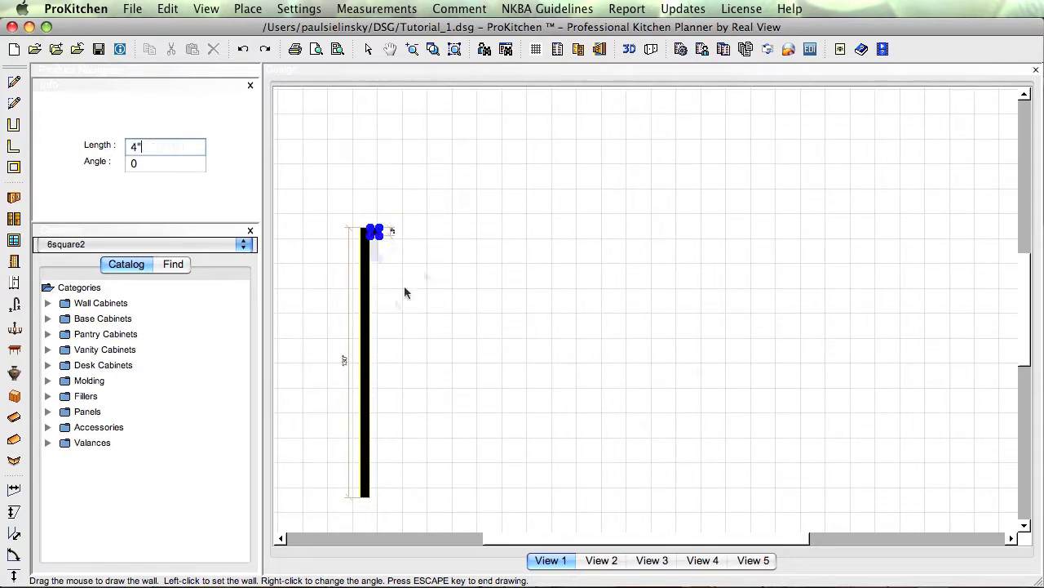
{"action": "key", "text": "Escape"}
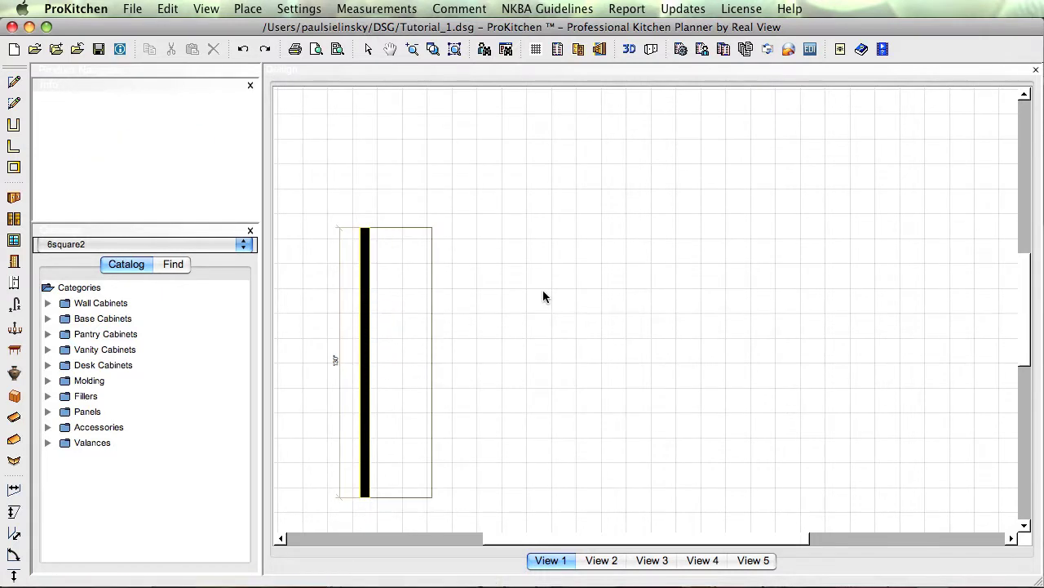
Delete the single 130-inch vertical wall
{"action": "right_click", "coordinate": [367, 303]}
{"action": "mouse_move", "coordinate": [408, 330]}
{"action": "mouse_move", "coordinate": [496, 339]}
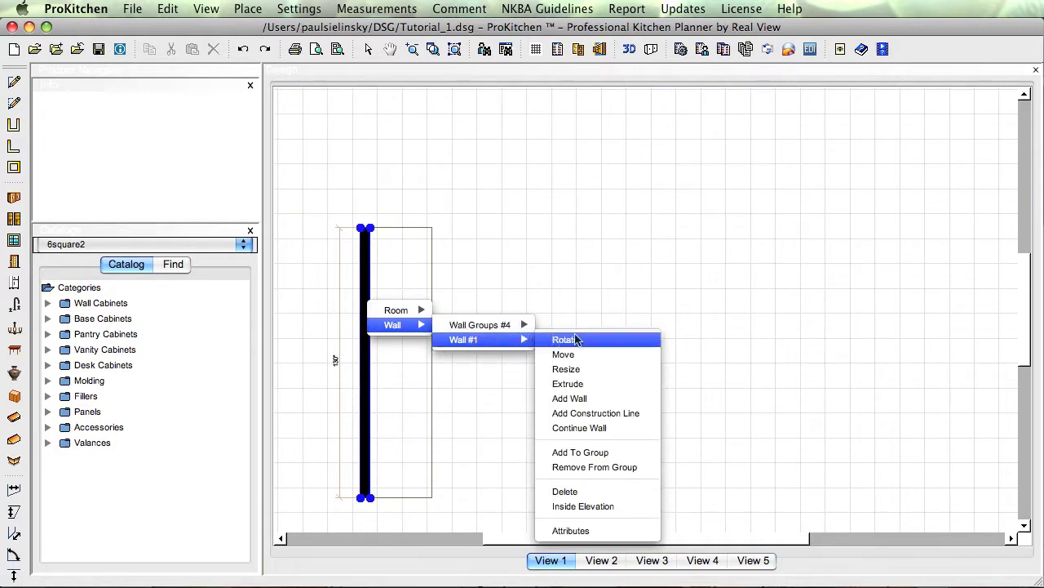
{"action": "left_click", "coordinate": [564, 492]}
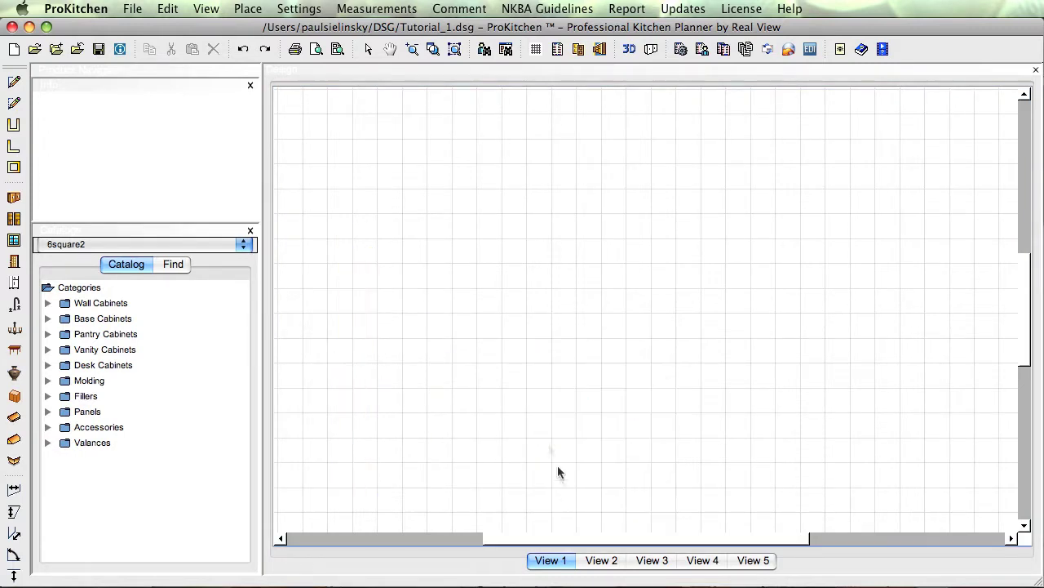
Draw three connected walls at right angles: a 130-inch left wall, a 120-inch top wall and a 60-inch right wall
{"action": "left_click", "coordinate": [14, 83]}
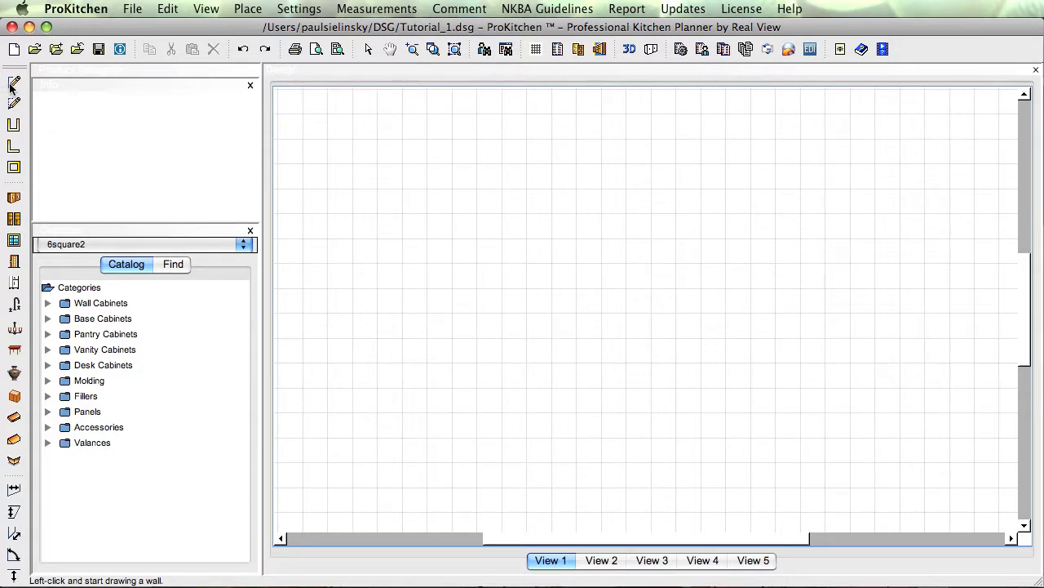
{"action": "left_click", "coordinate": [364, 488]}
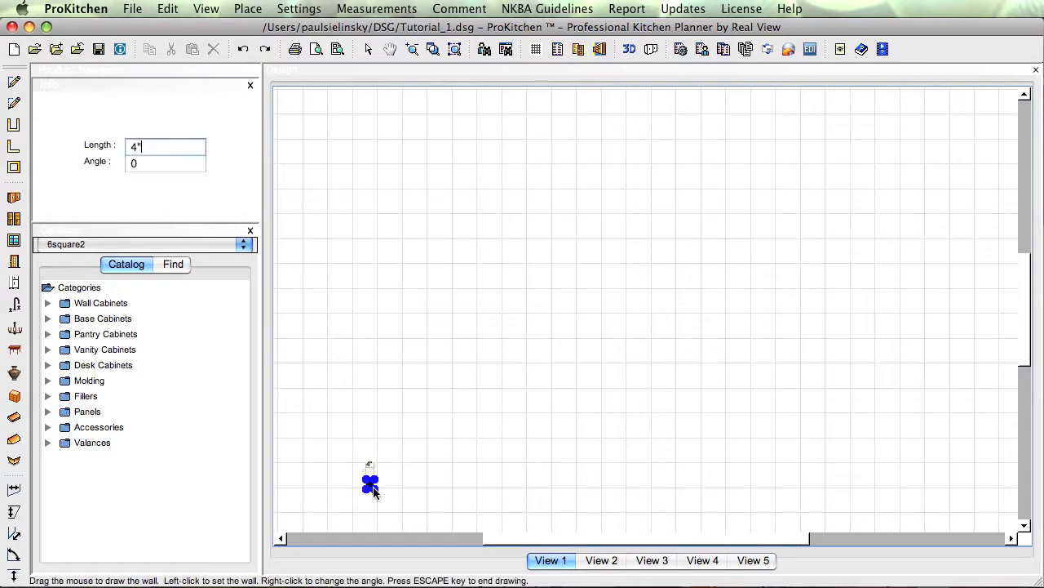
{"action": "key", "text": "BackSpace"}
{"action": "key", "text": "BackSpace"}
{"action": "key", "text": "BackSpace"}
{"action": "key", "text": "BackSpace"}
{"action": "key", "text": "BackSpace"}
{"action": "key", "text": "BackSpace"}
{"action": "type", "text": "0"}
{"action": "key", "text": "Return"}
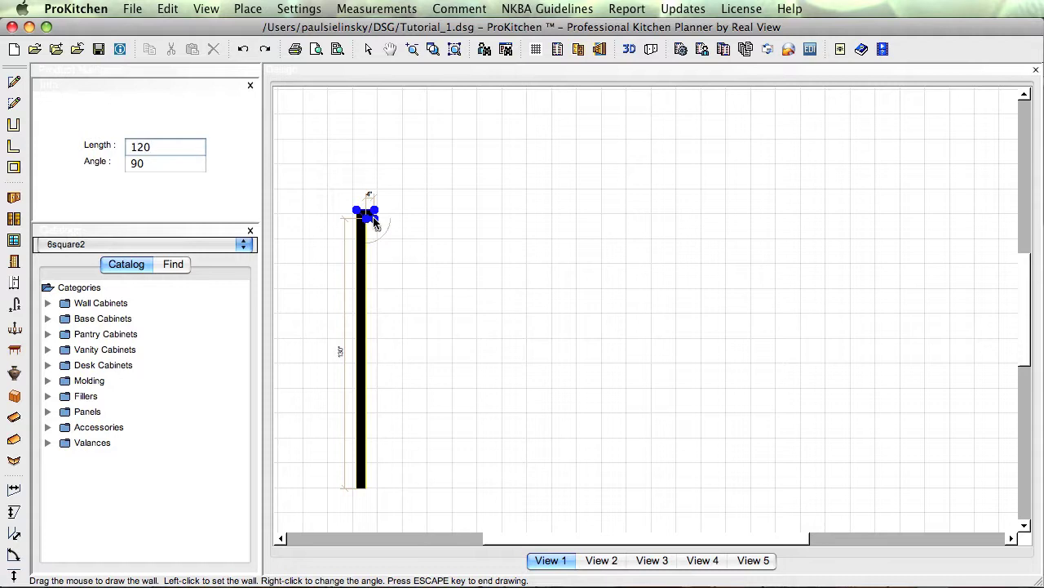
{"action": "key", "text": "Return"}
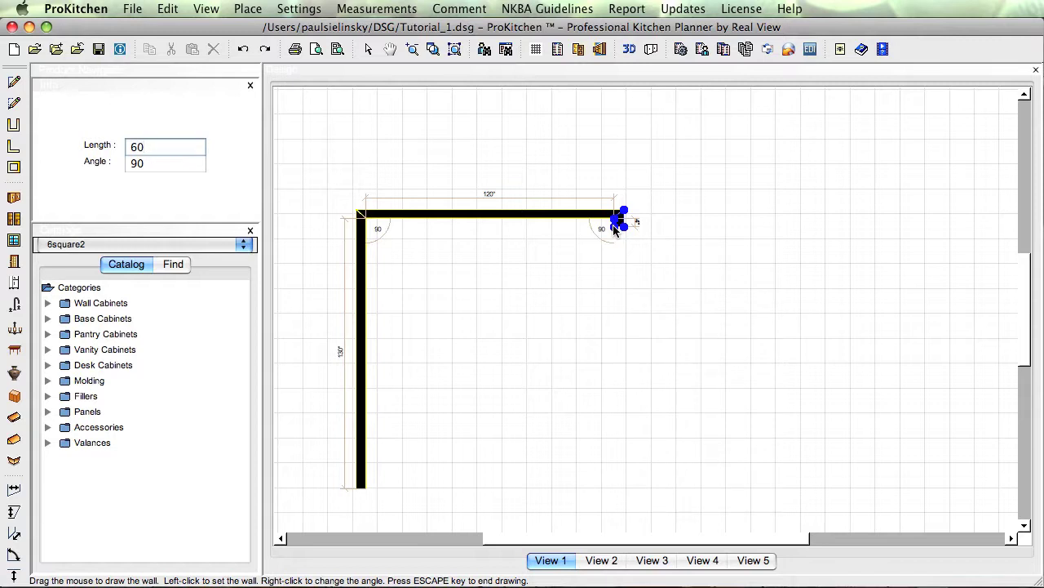
{"action": "key", "text": "Return"}
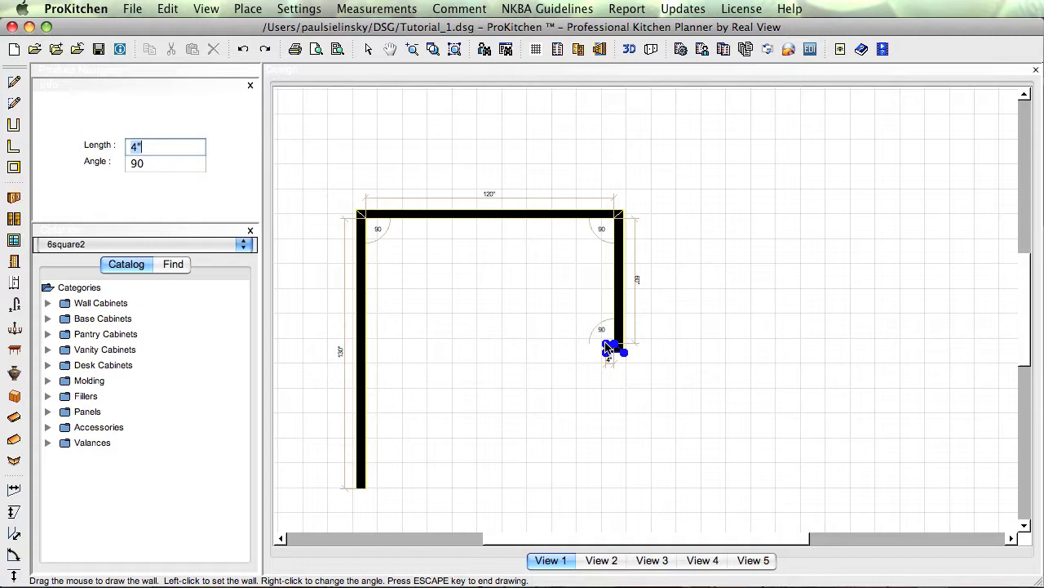
Add a 48-inch wall at 135 degrees to the right wall, end the wall drawing and fit the plan to the view
{"action": "type", "text": "48"}
{"action": "key", "text": "BackSpace"}
{"action": "key", "text": "BackSpace"}
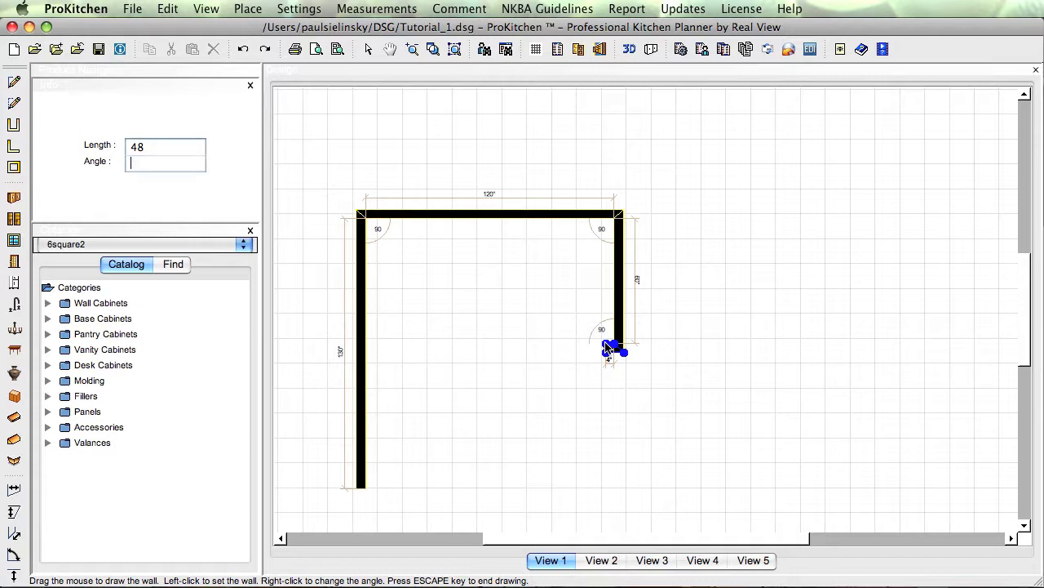
{"action": "type", "text": "135"}
{"action": "key", "text": "Return"}
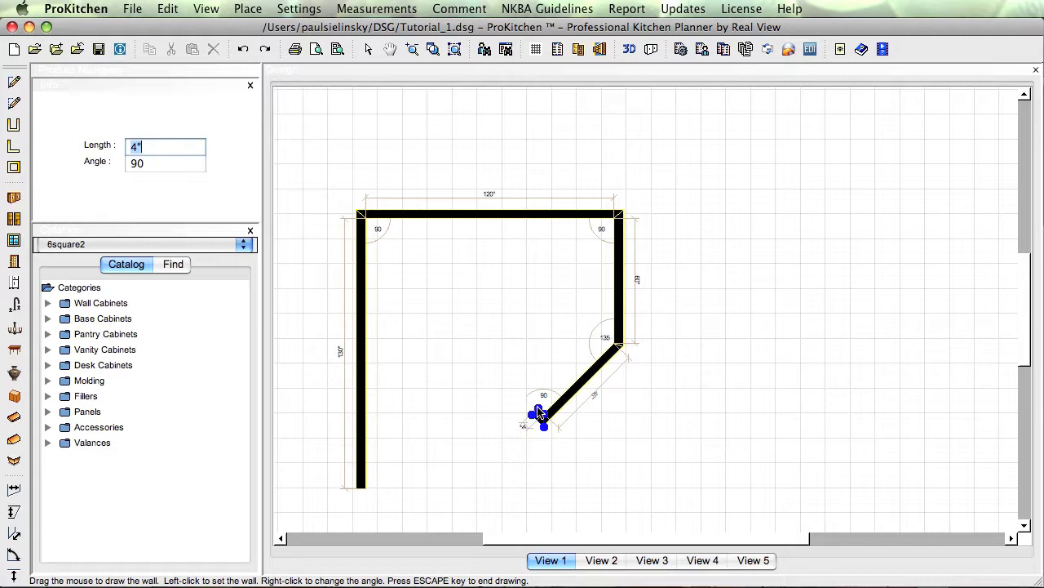
{"action": "key", "text": "Escape"}
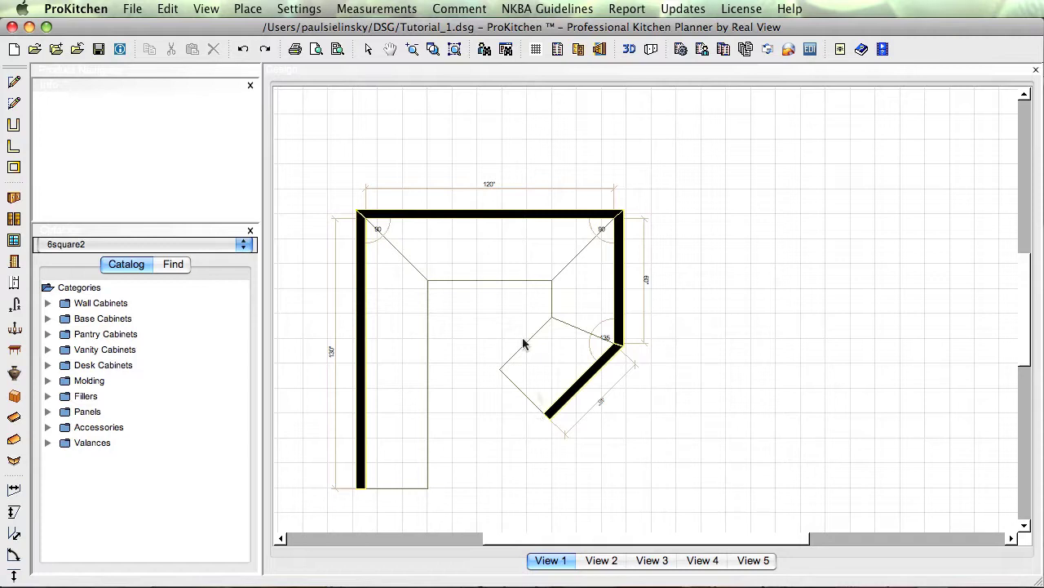
{"action": "left_click", "coordinate": [457, 49]}
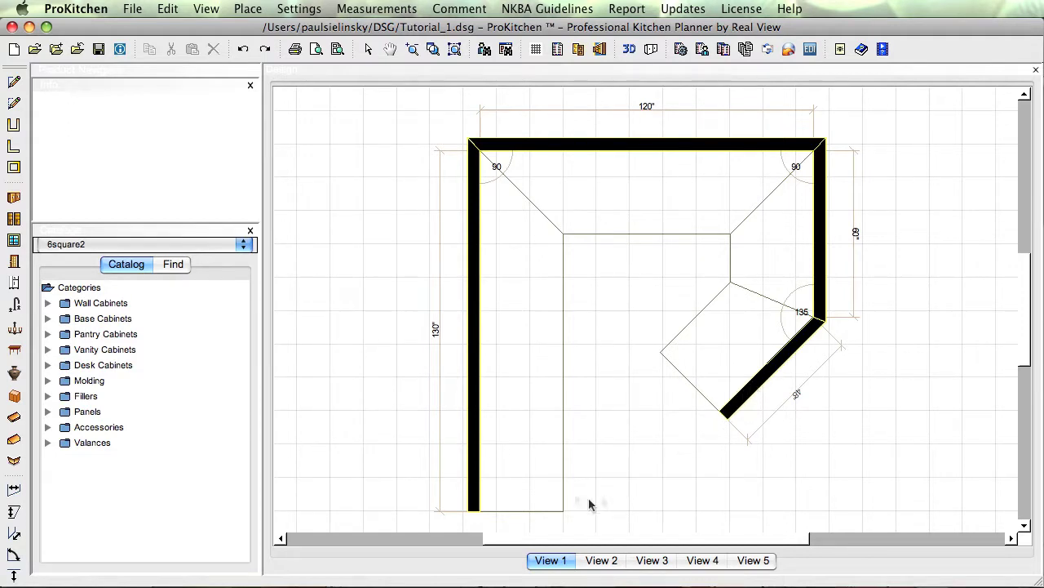
Rotate the angled wall about the corner it shares with the right wall so that it slants outward from the room
{"action": "right_click", "coordinate": [749, 392]}
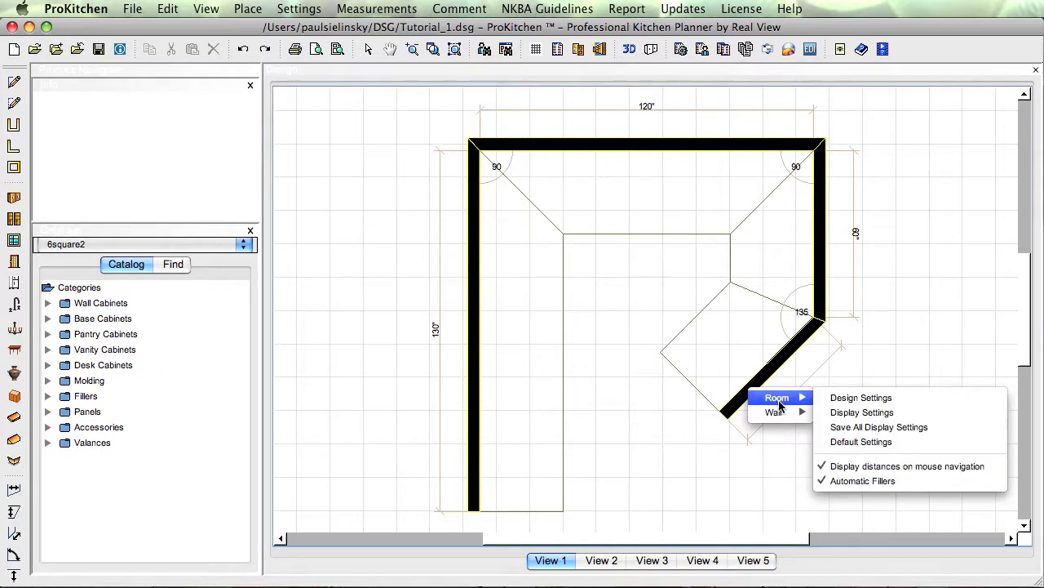
{"action": "mouse_move", "coordinate": [779, 412]}
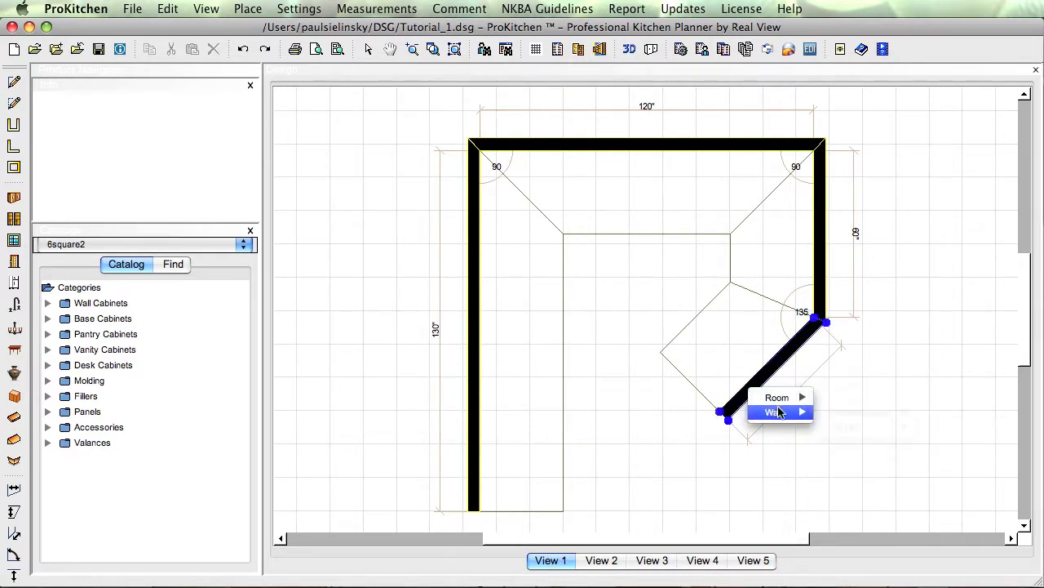
{"action": "mouse_move", "coordinate": [851, 418]}
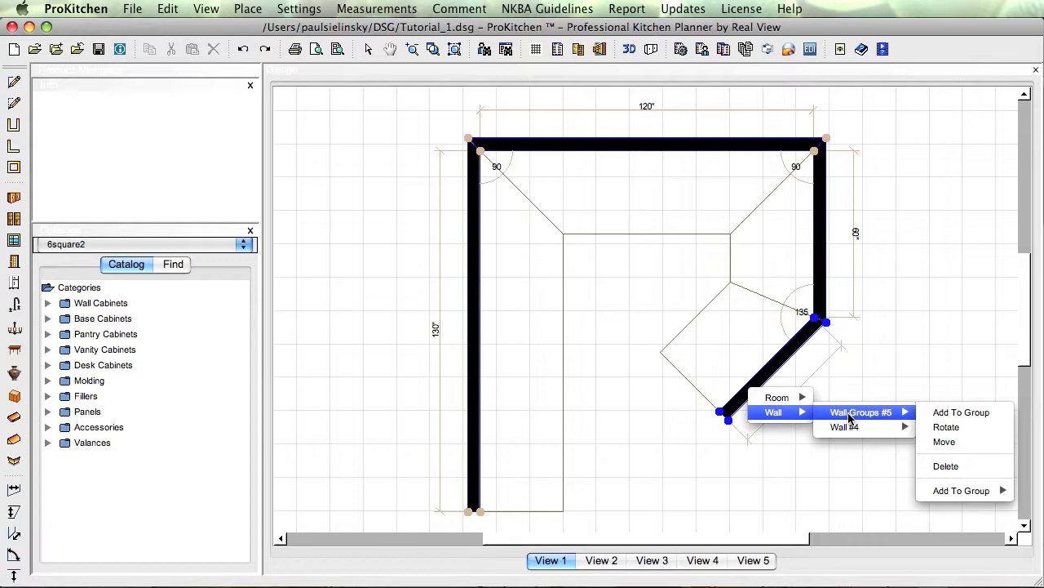
{"action": "mouse_move", "coordinate": [850, 429]}
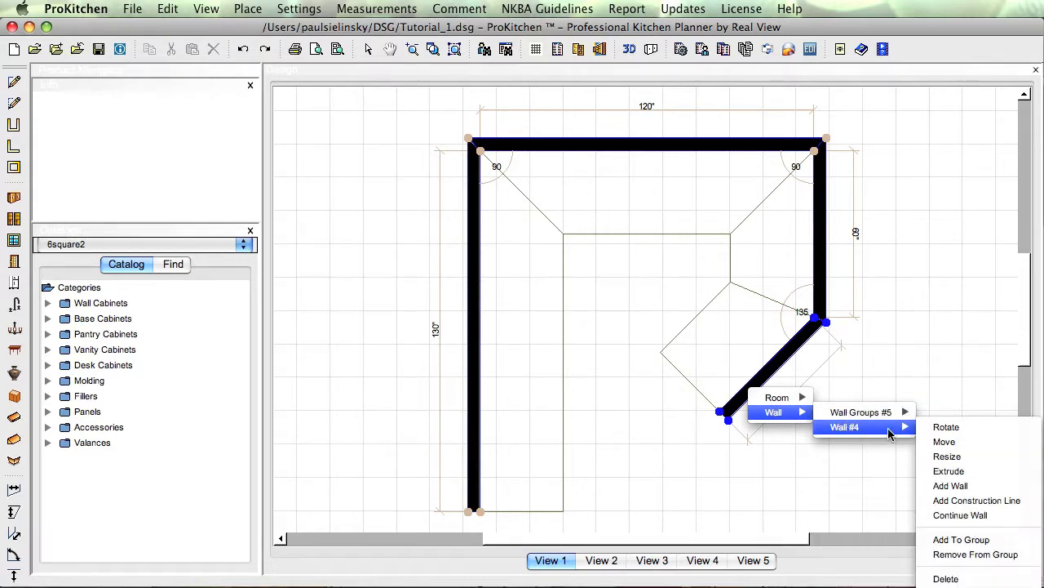
{"action": "left_click", "coordinate": [947, 429]}
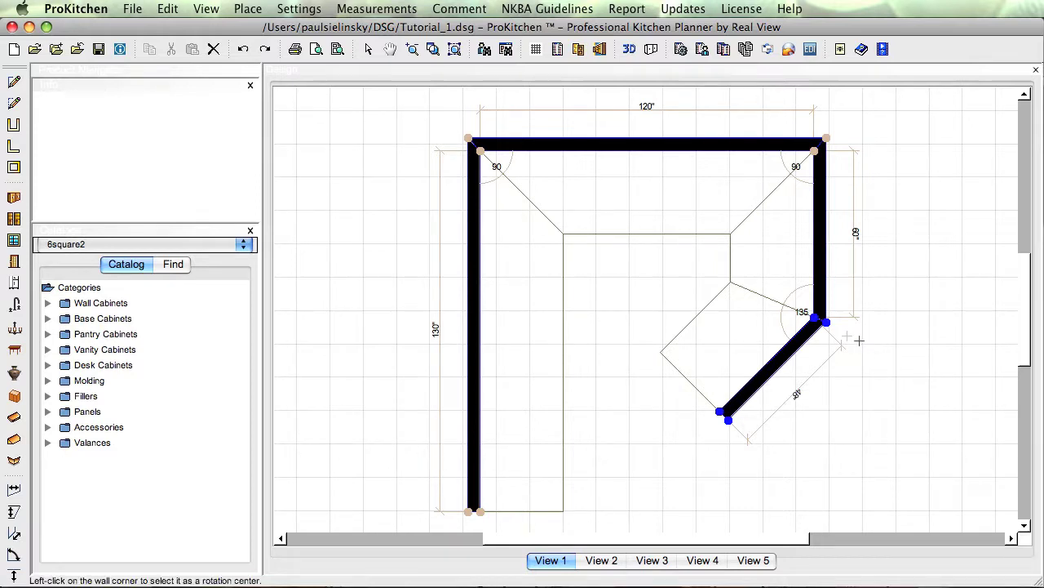
{"action": "left_click", "coordinate": [826, 323]}
{"action": "left_click_drag", "start_coordinate": [814, 319], "coordinate": [907, 423]}
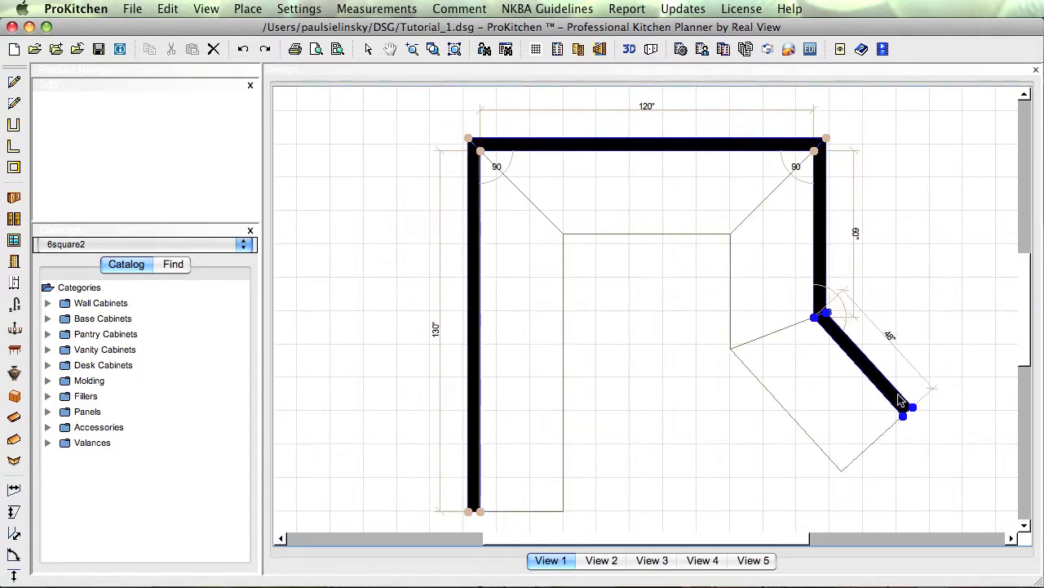
Resize the angled wall from its free end to about 40 1/4 inches
{"action": "right_click", "coordinate": [888, 398]}
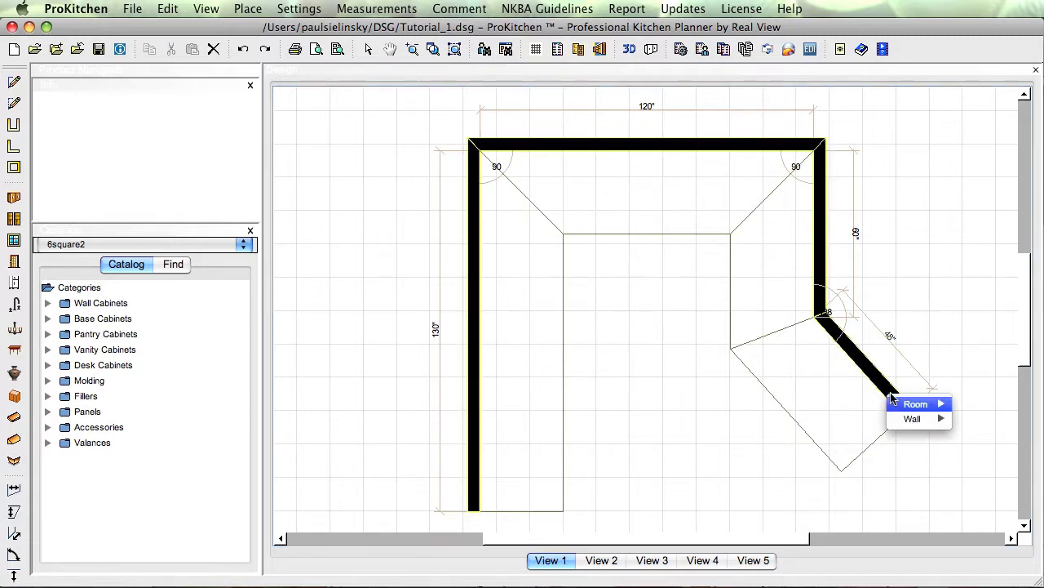
{"action": "mouse_move", "coordinate": [910, 419]}
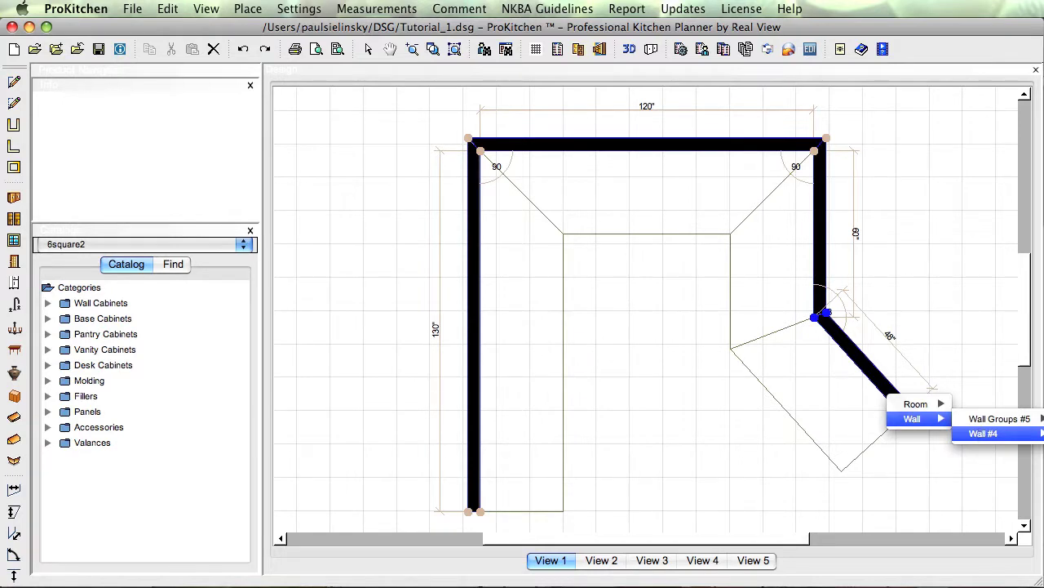
{"action": "left_click", "coordinate": [983, 434]}
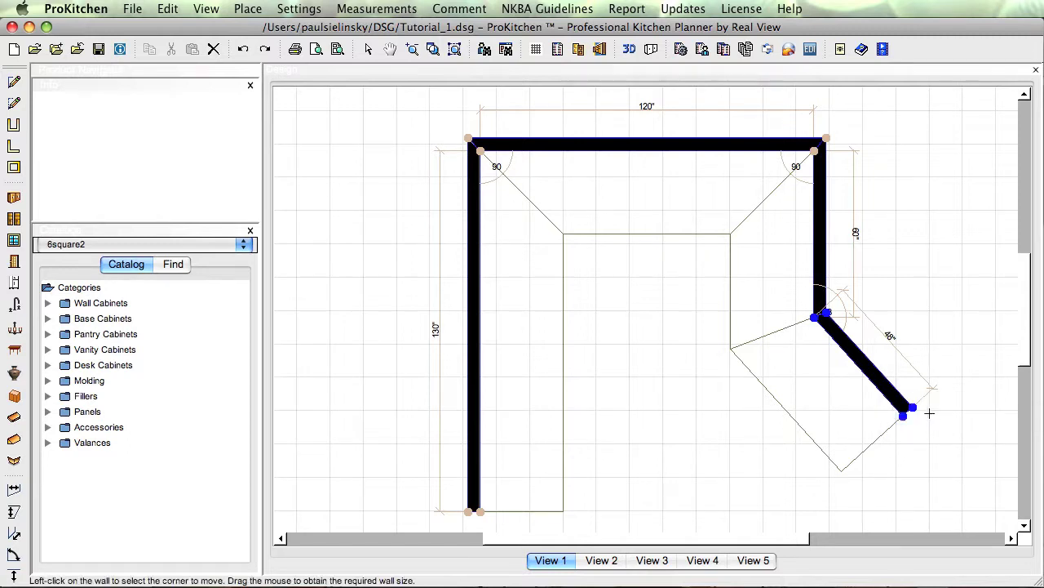
{"action": "left_click_drag", "start_coordinate": [910, 409], "coordinate": [889, 397]}
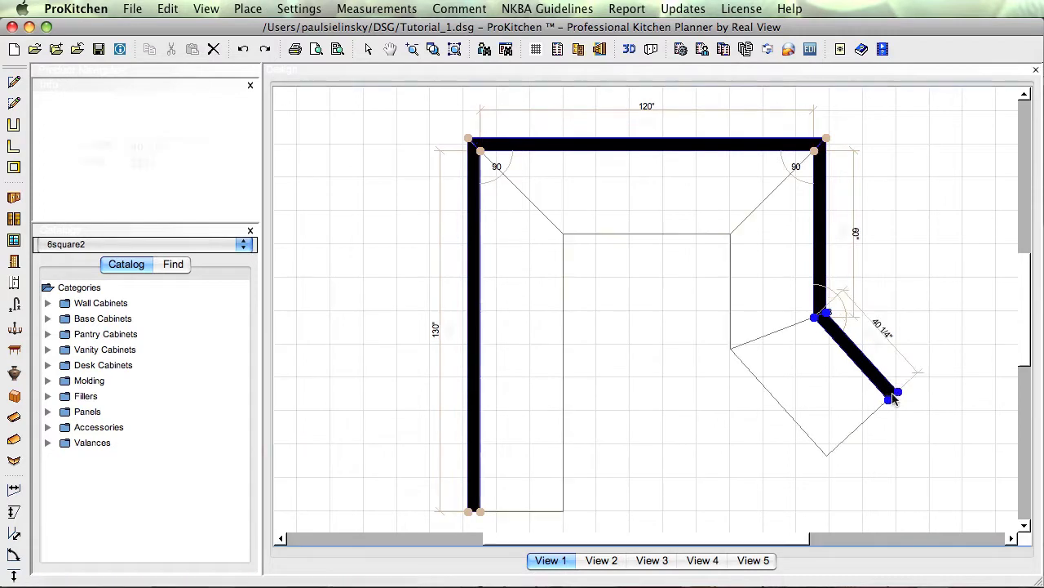
Add a perpendicular wall about 50 7/16 inches long to the angled wall's inner side, about 15 inches from its corner
{"action": "right_click", "coordinate": [871, 371]}
{"action": "mouse_move", "coordinate": [898, 392]}
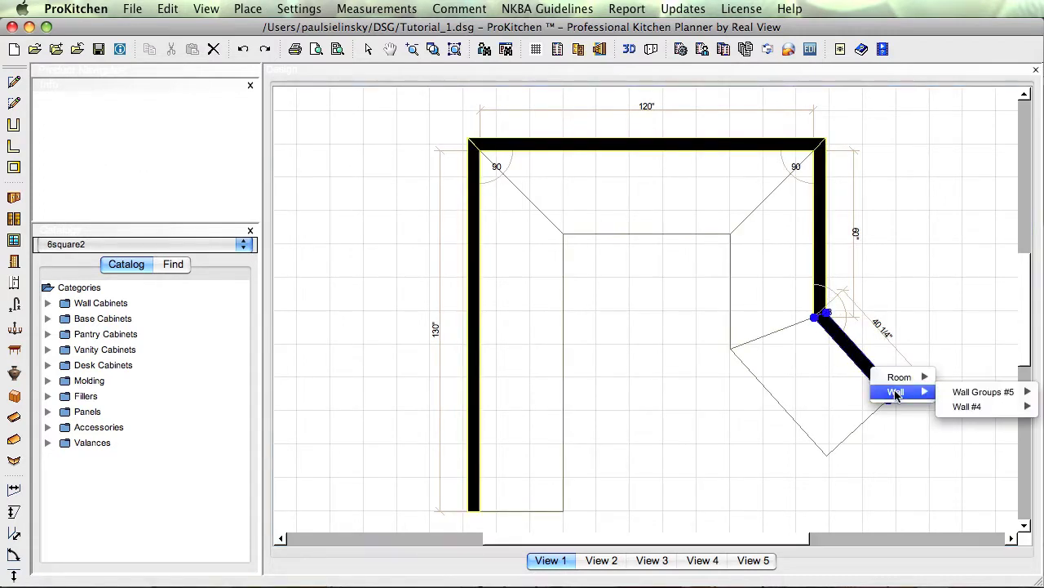
{"action": "mouse_move", "coordinate": [979, 406]}
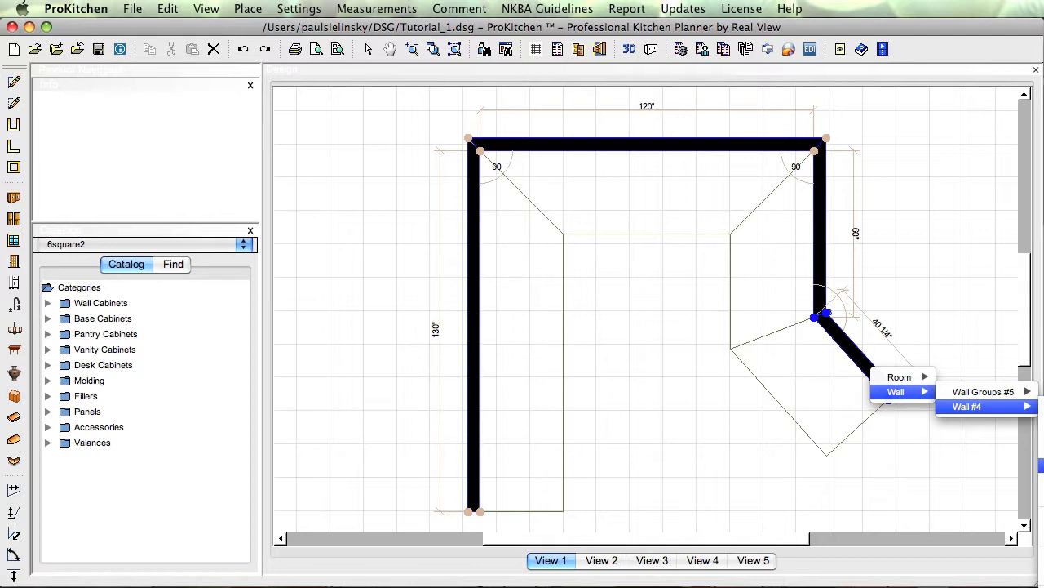
{"action": "left_click", "coordinate": [1041, 465]}
{"action": "left_click", "coordinate": [834, 358]}
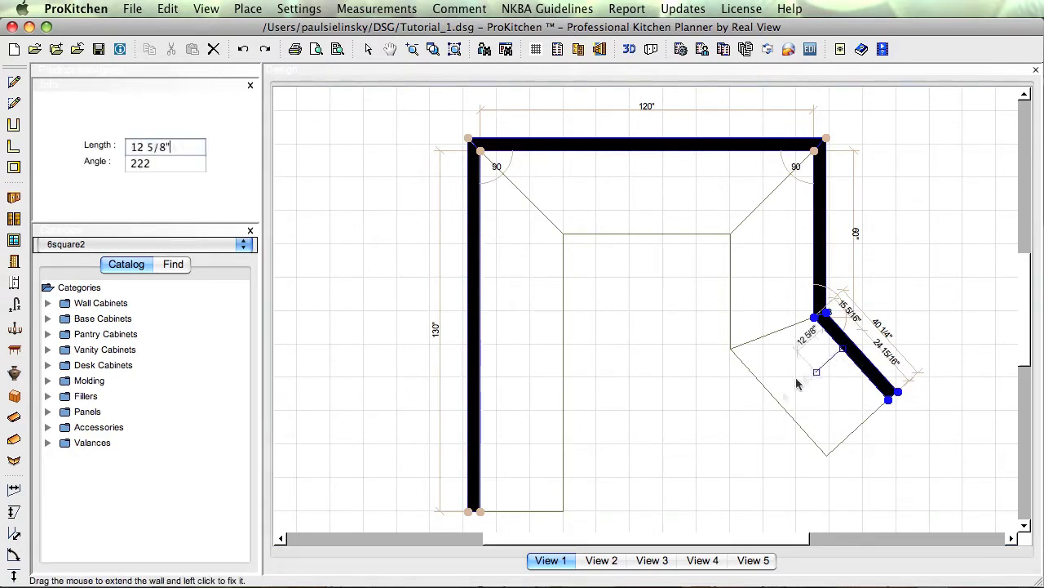
{"action": "left_click", "coordinate": [738, 444]}
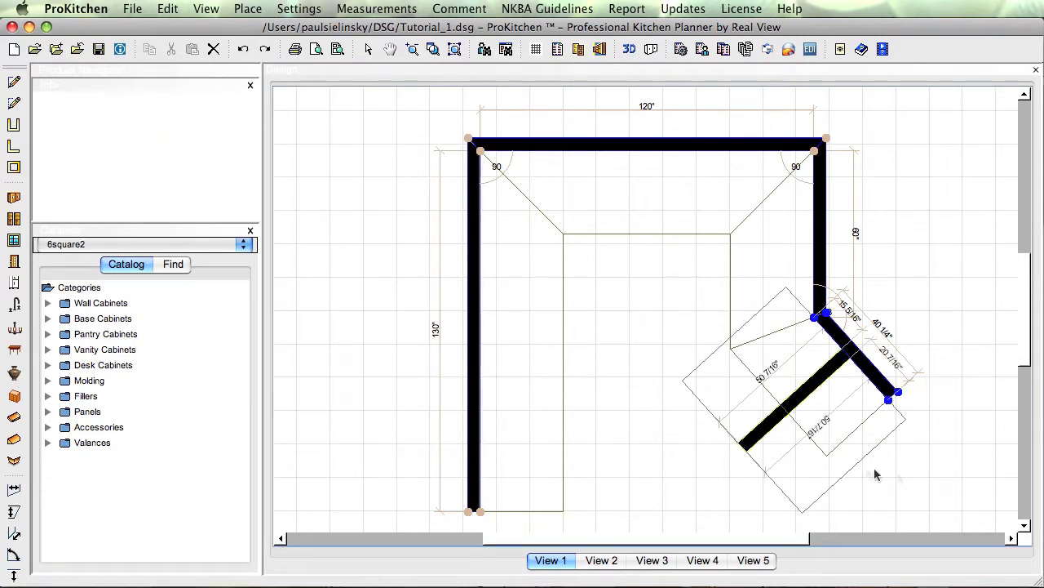
Delete the perpendicular wall attached to the angled wall
{"action": "right_click", "coordinate": [766, 426]}
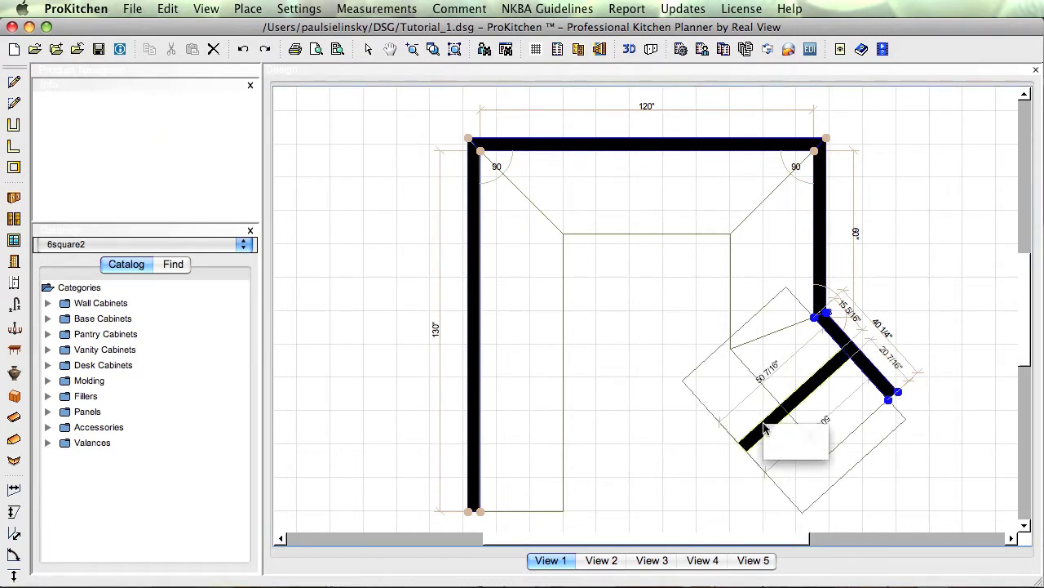
{"action": "mouse_move", "coordinate": [796, 451]}
{"action": "mouse_move", "coordinate": [861, 465]}
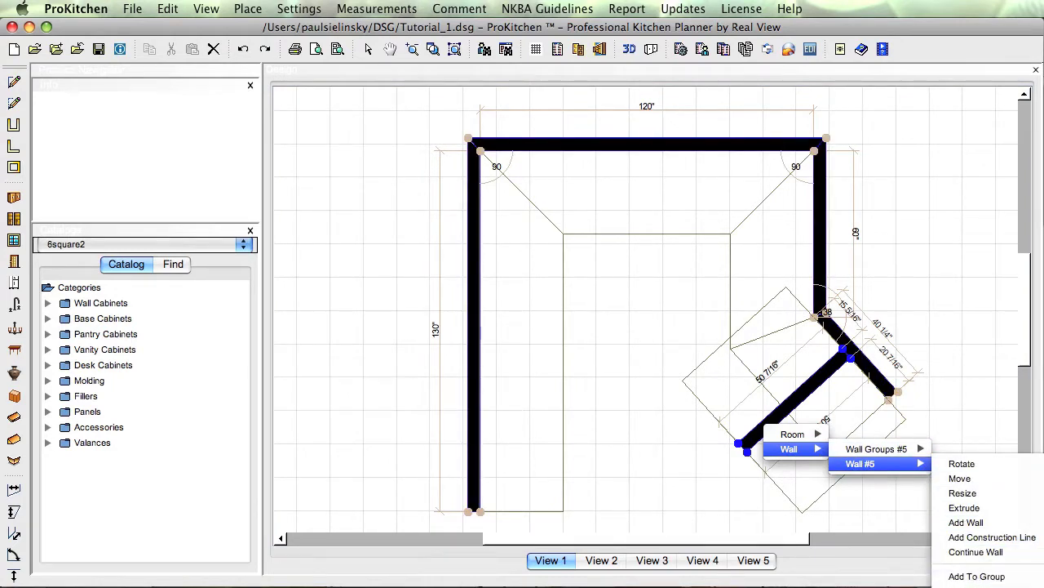
{"action": "left_click", "coordinate": [944, 555]}
Rotate the angled wall about its inner corner to 90 degrees from the right wall, pointing into the room
{"action": "right_click", "coordinate": [868, 367]}
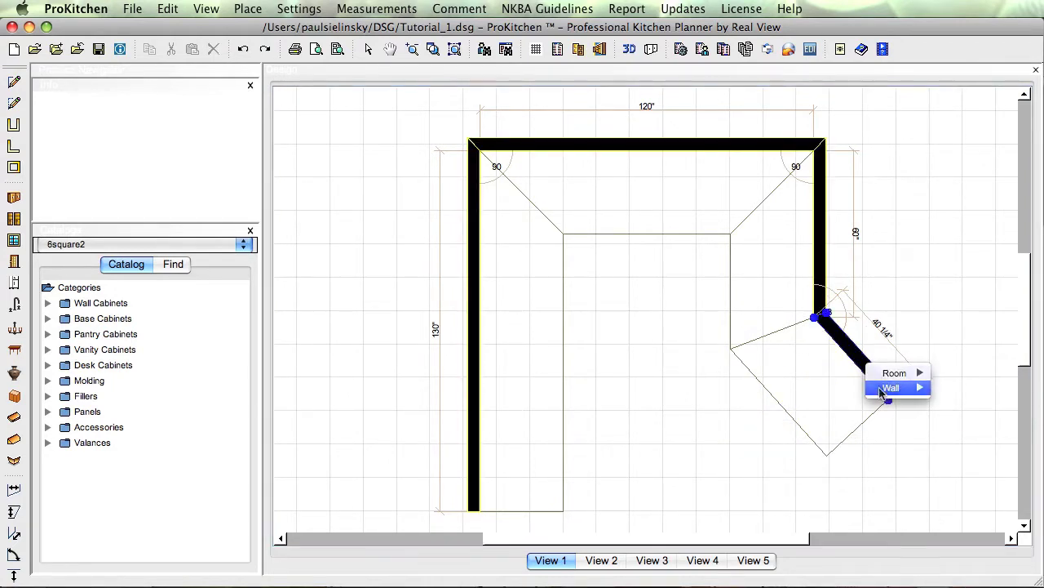
{"action": "left_click", "coordinate": [699, 389]}
{"action": "right_click", "coordinate": [849, 356]}
{"action": "mouse_move", "coordinate": [873, 377]}
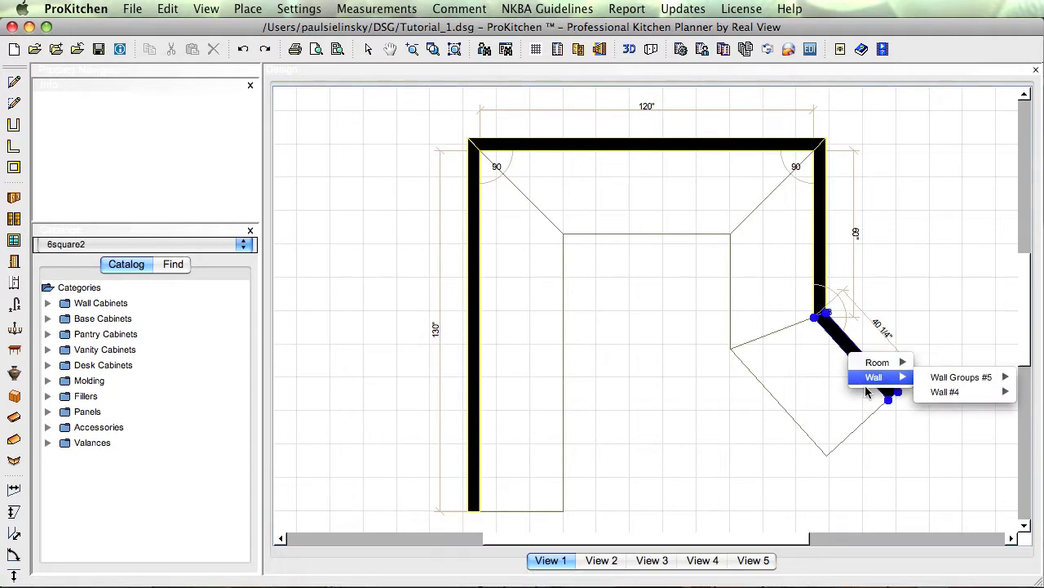
{"action": "mouse_move", "coordinate": [956, 392]}
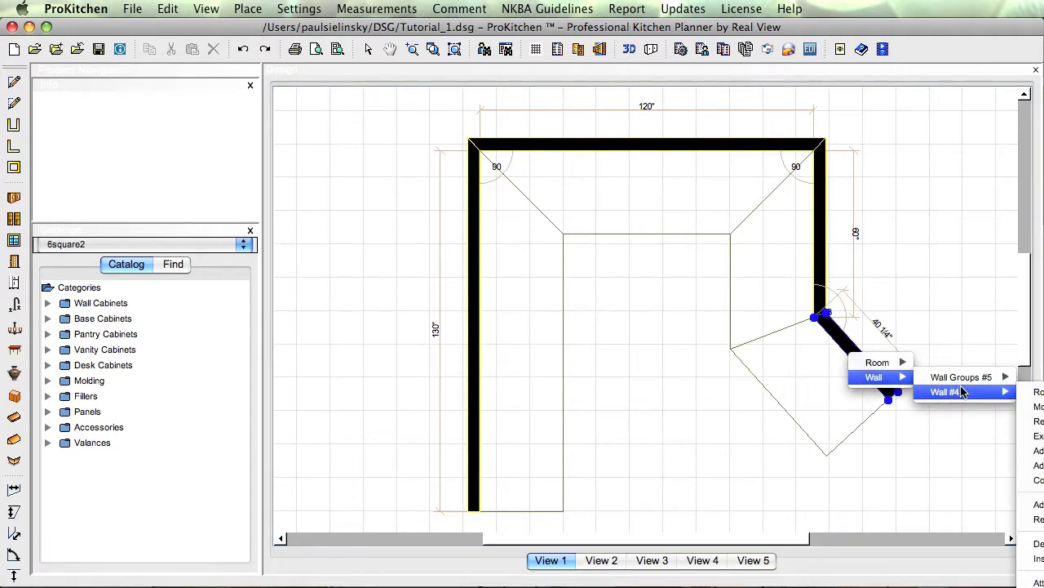
{"action": "left_click", "coordinate": [1038, 393]}
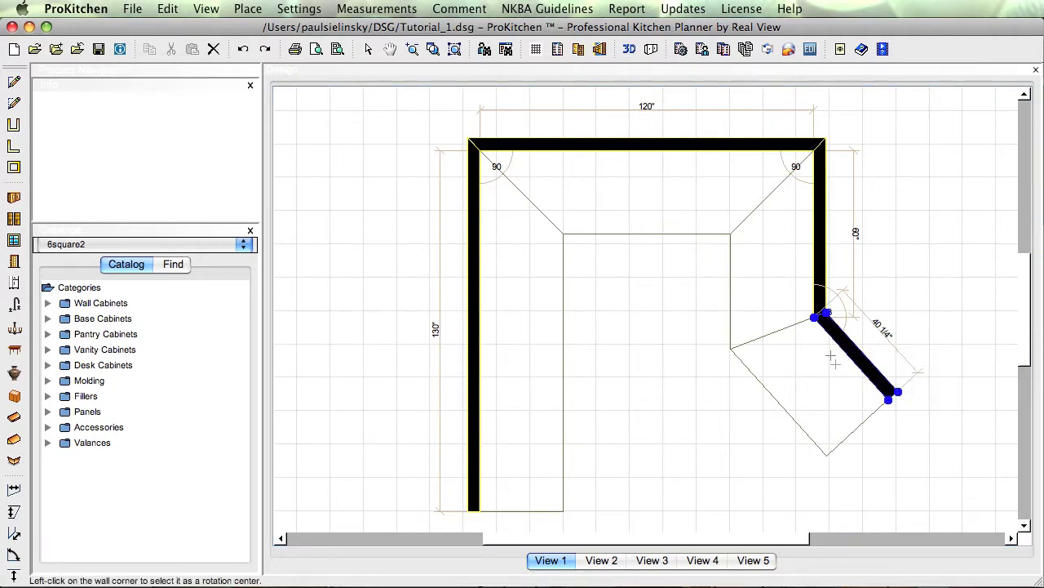
{"action": "left_click", "coordinate": [813, 318]}
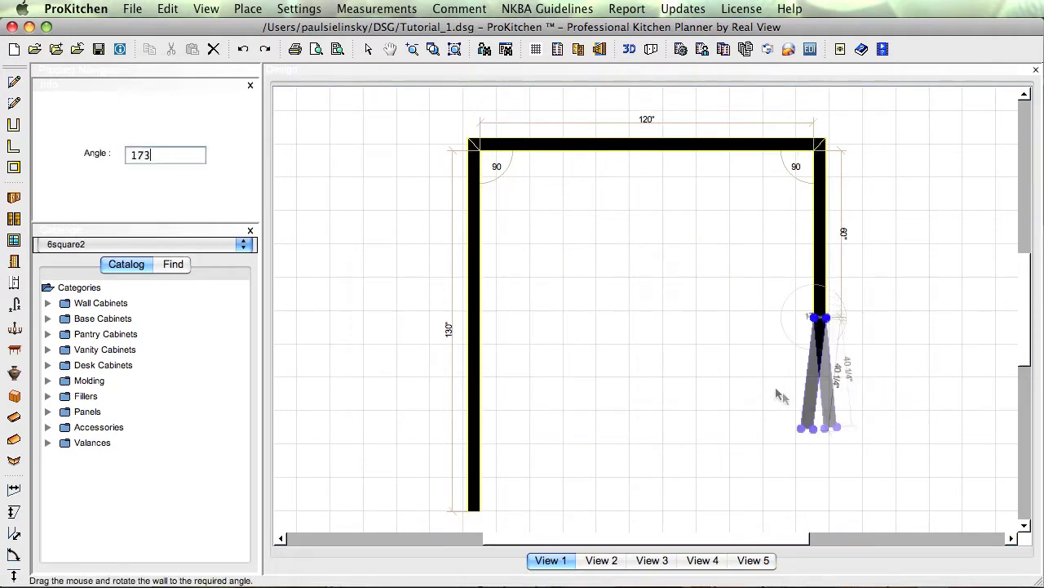
{"action": "left_click", "coordinate": [634, 319]}
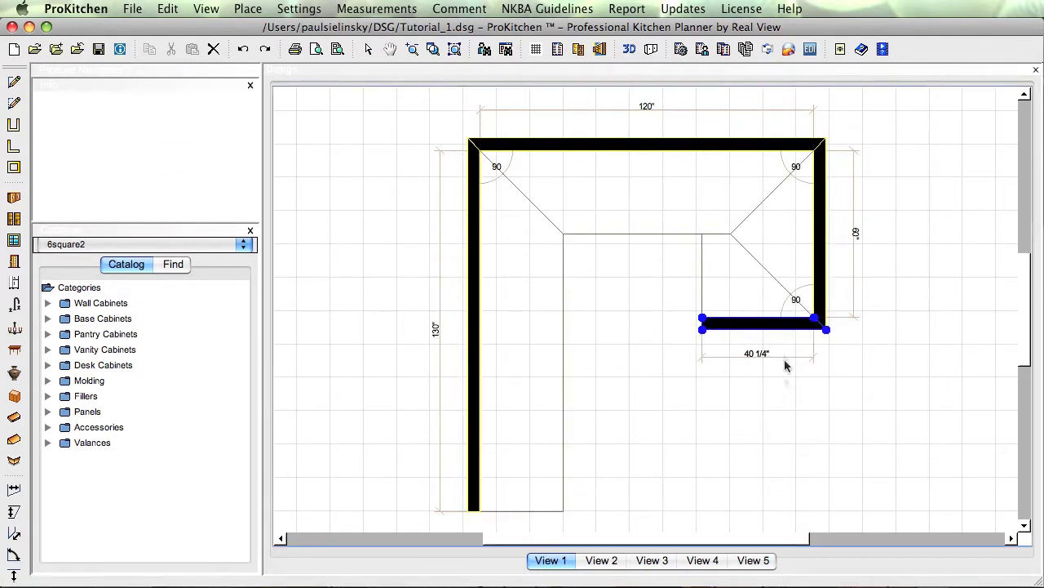
Continue the 40 1/4-inch lower wall straight by about 22 7/16 inches, and add an upward 90-degree return about 8 7/8 inches long
{"action": "right_click", "coordinate": [749, 327]}
{"action": "mouse_move", "coordinate": [769, 349]}
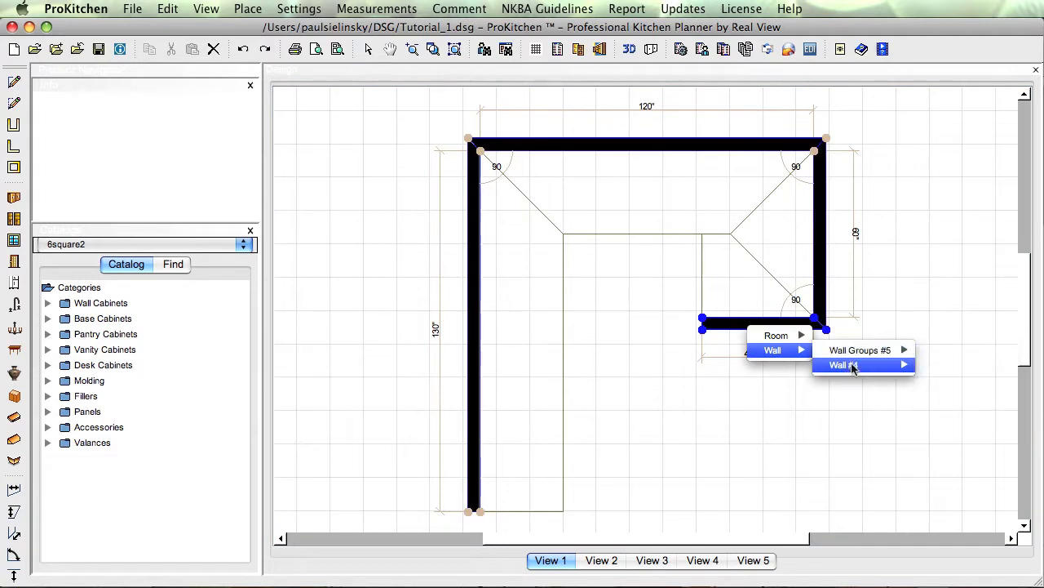
{"action": "mouse_move", "coordinate": [853, 369]}
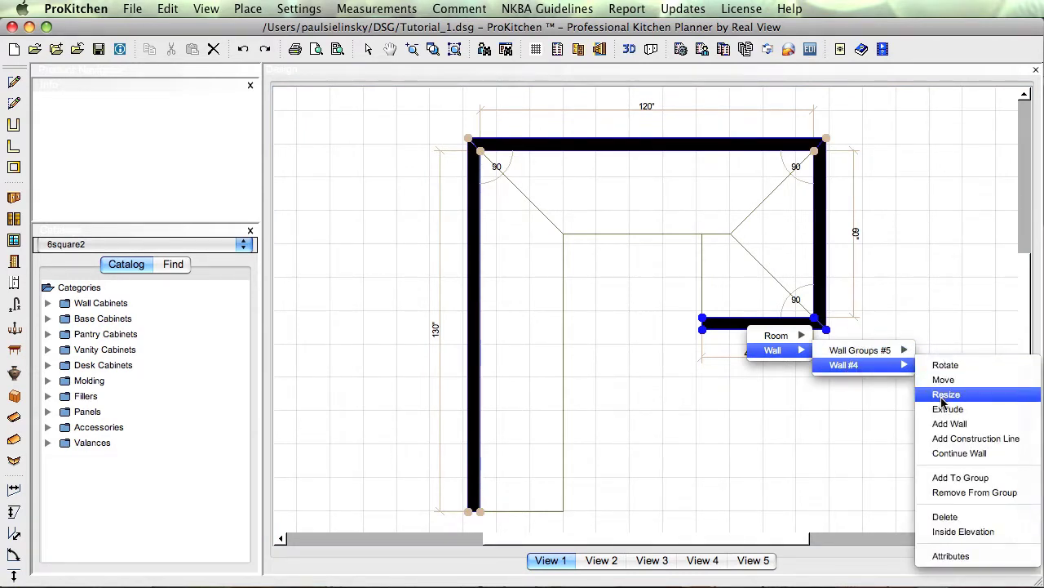
{"action": "left_click", "coordinate": [946, 454]}
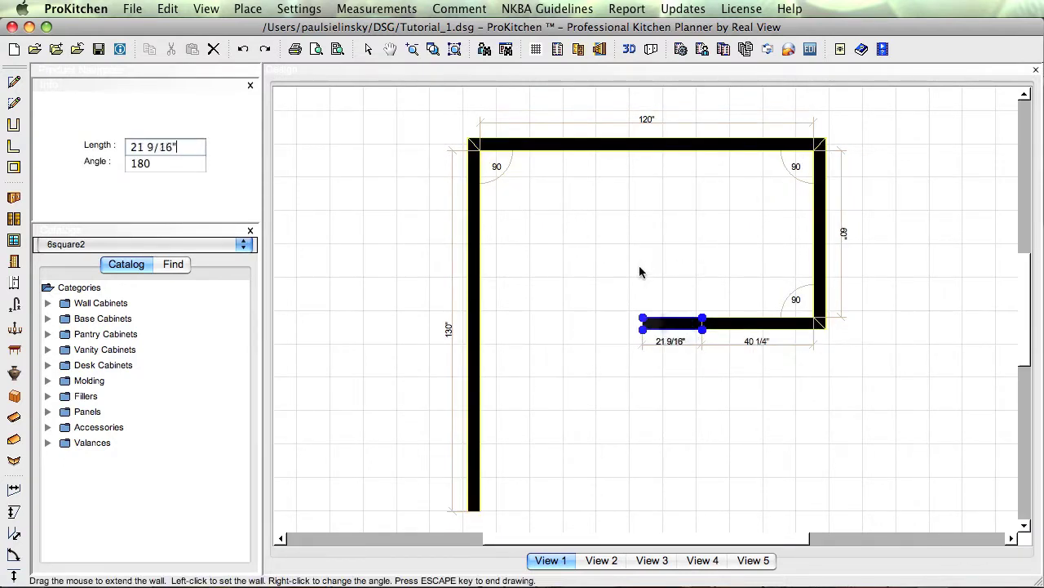
{"action": "left_click", "coordinate": [640, 315]}
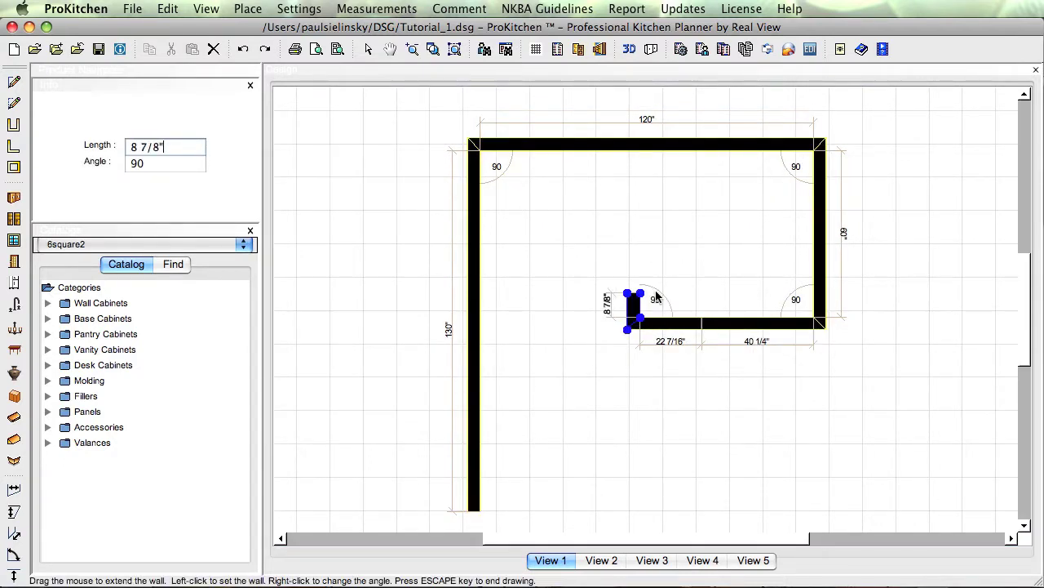
{"action": "left_click", "coordinate": [651, 296]}
{"action": "key", "text": "Escape"}
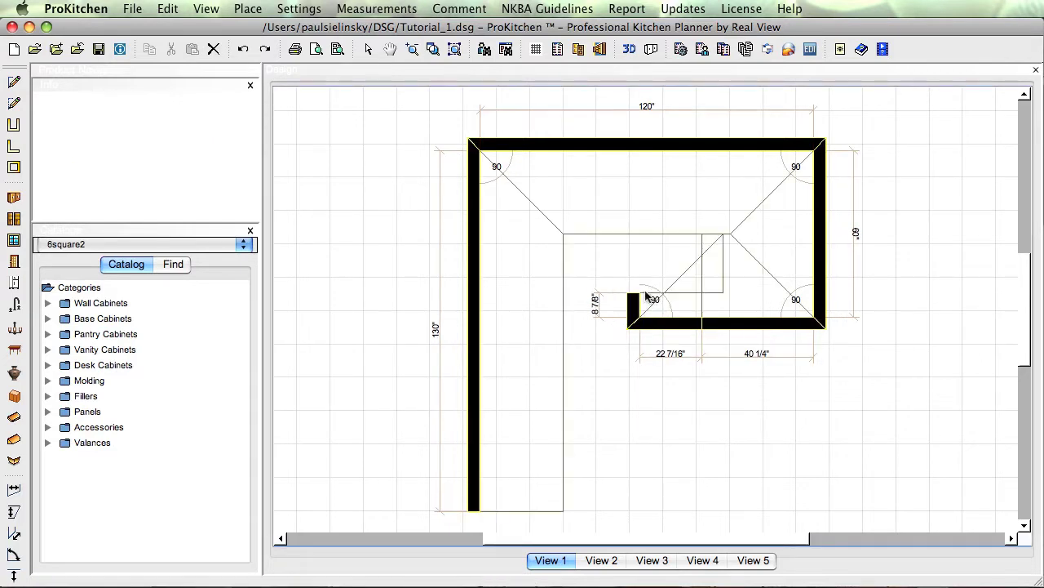
Delete the short upward return wall and the straight extension segment, leaving the original lower wall
{"action": "right_click", "coordinate": [634, 306]}
{"action": "mouse_move", "coordinate": [661, 328]}
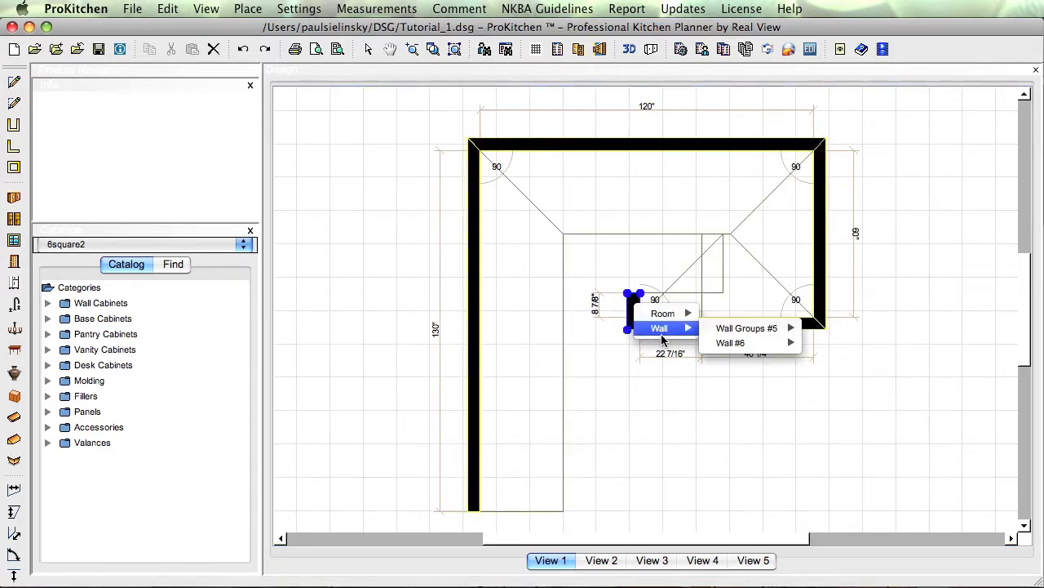
{"action": "mouse_move", "coordinate": [734, 343]}
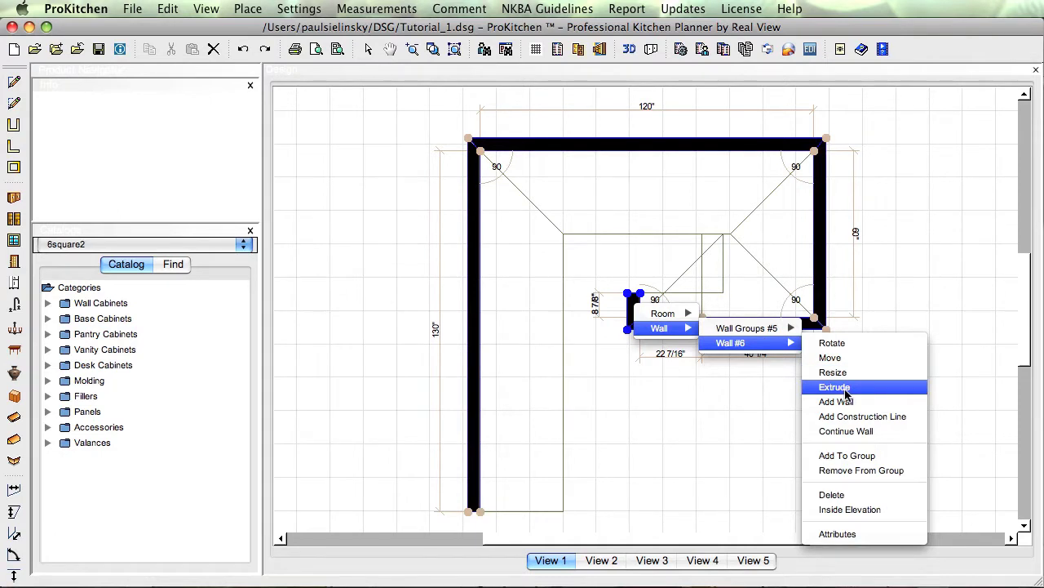
{"action": "left_click", "coordinate": [833, 495]}
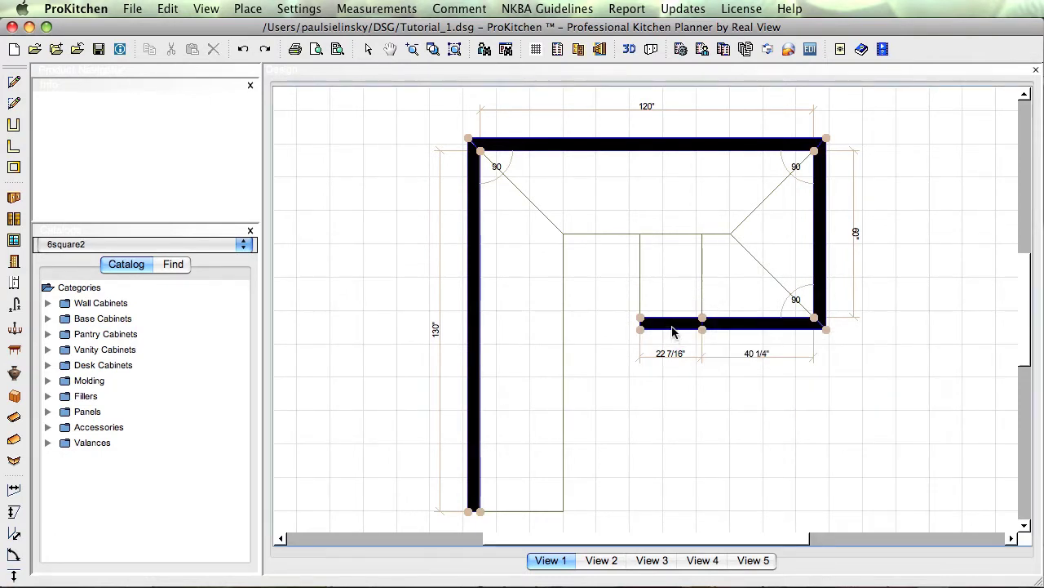
{"action": "right_click", "coordinate": [673, 324]}
{"action": "mouse_move", "coordinate": [682, 357]}
{"action": "mouse_move", "coordinate": [771, 368]}
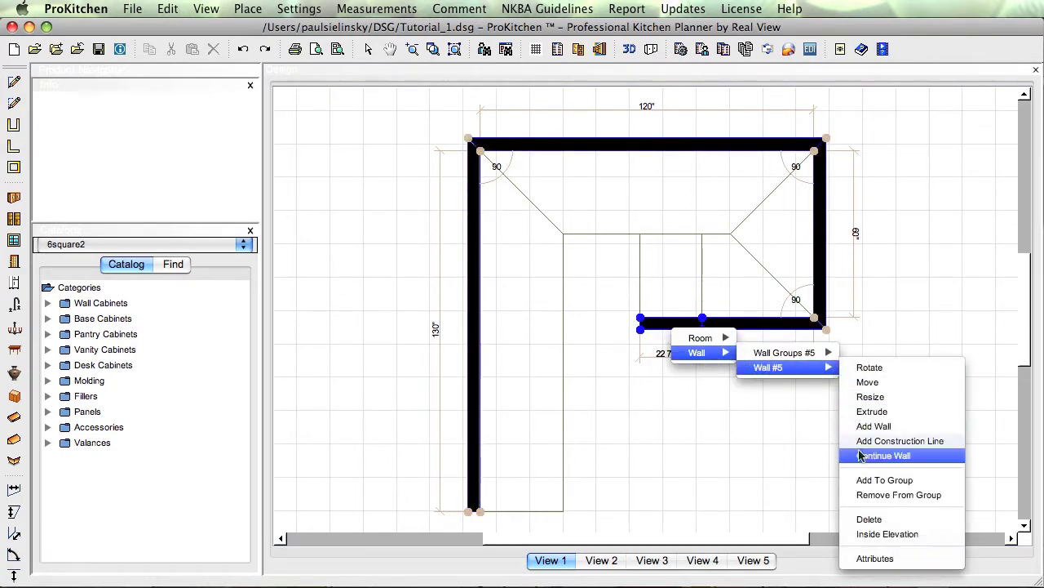
{"action": "left_click", "coordinate": [869, 519]}
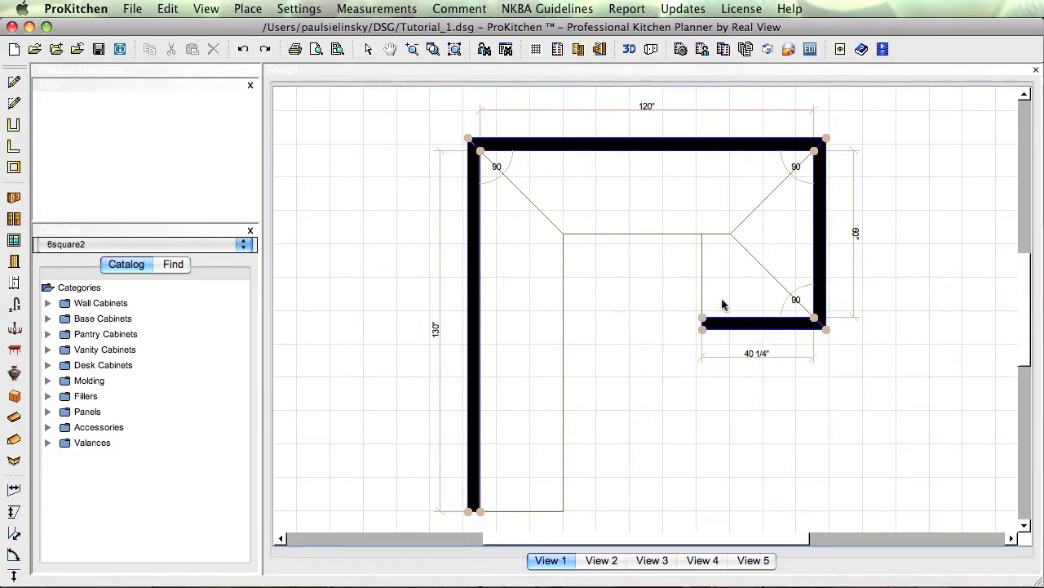
Open the editing commands for the remaining lower wall and review its group options
{"action": "right_click", "coordinate": [727, 323]}
{"action": "mouse_move", "coordinate": [750, 344]}
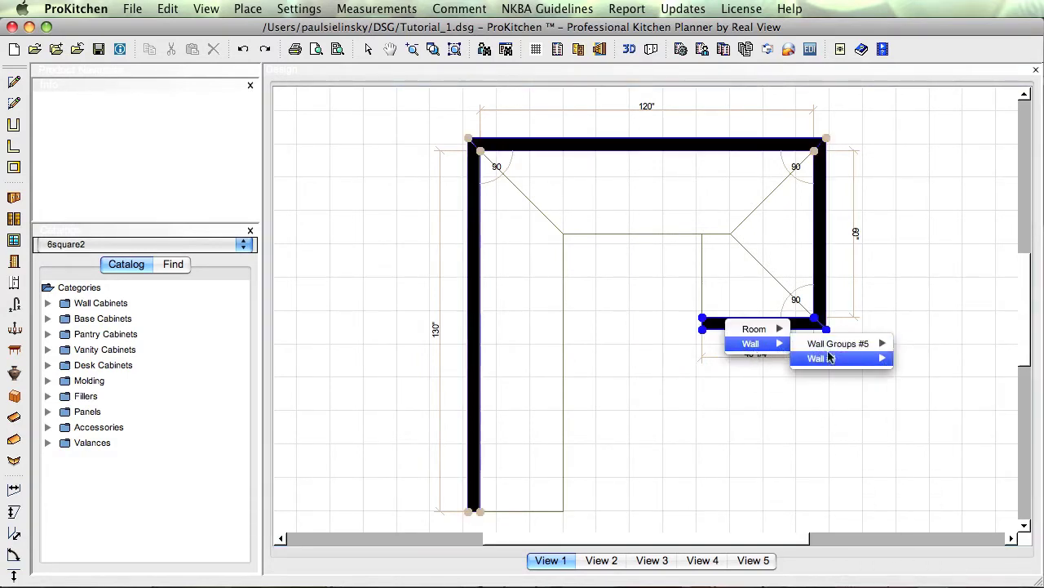
{"action": "mouse_move", "coordinate": [825, 359]}
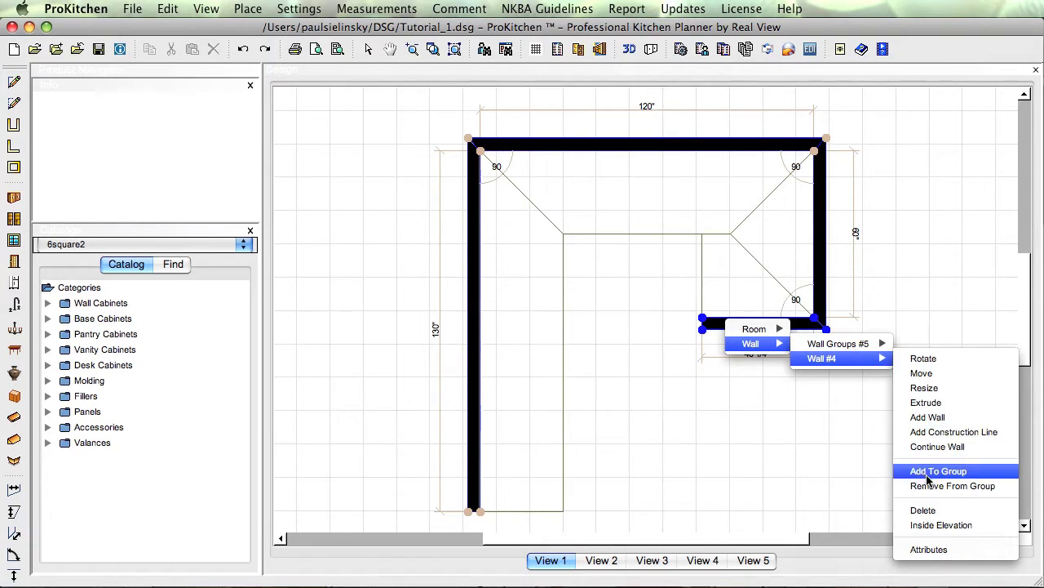